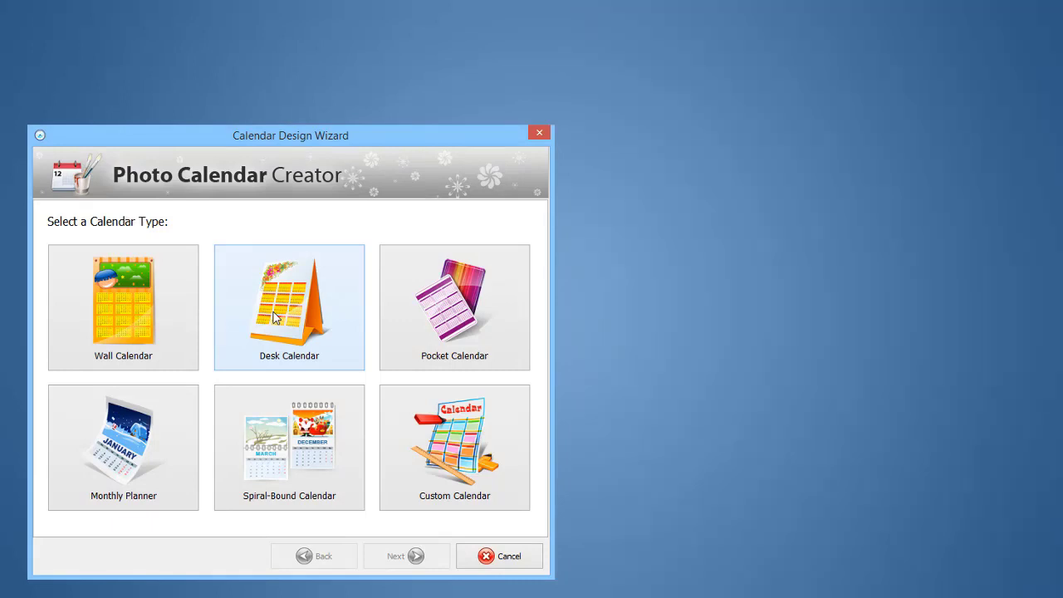
- Look over the calendar types offered in the Calendar Design Wizard
mouse_move(430, 330)
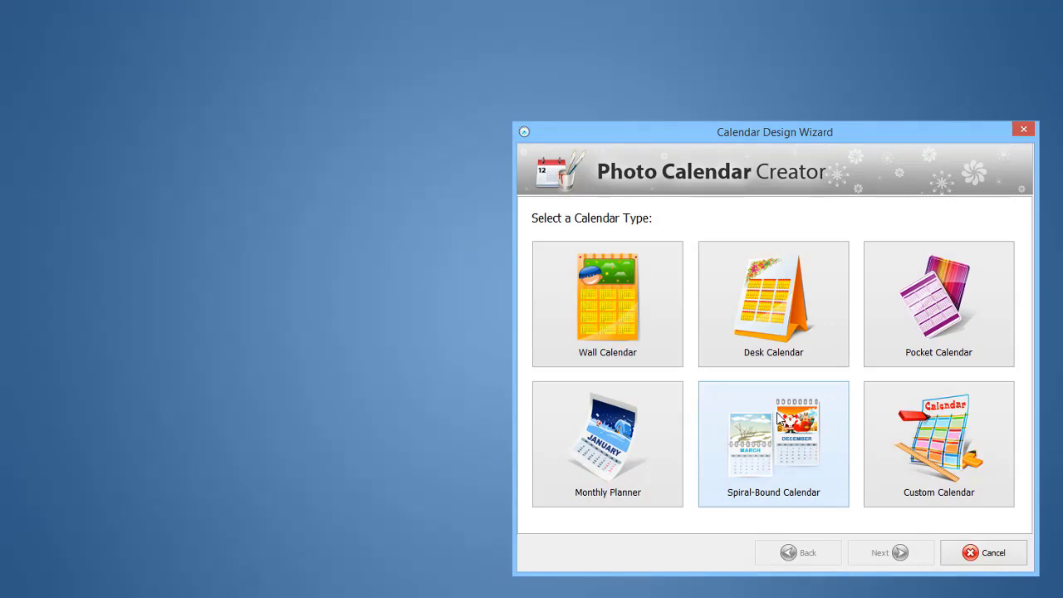
- Preview the Booklet, Weekly planner and Perpetual layouts, then go back to calendar types
left_click(926, 428)
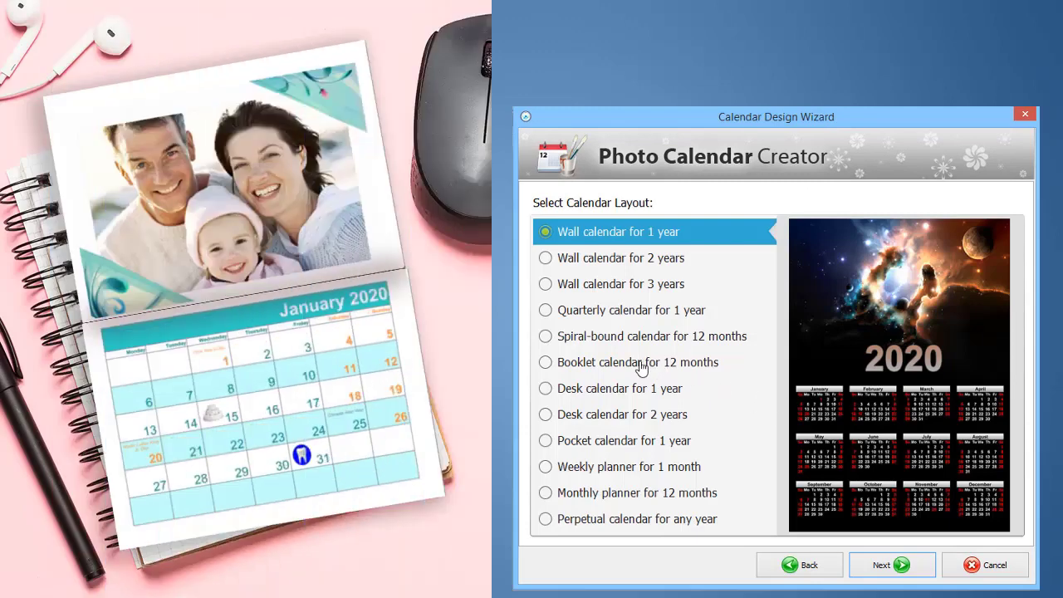
left_click(640, 365)
left_click(589, 468)
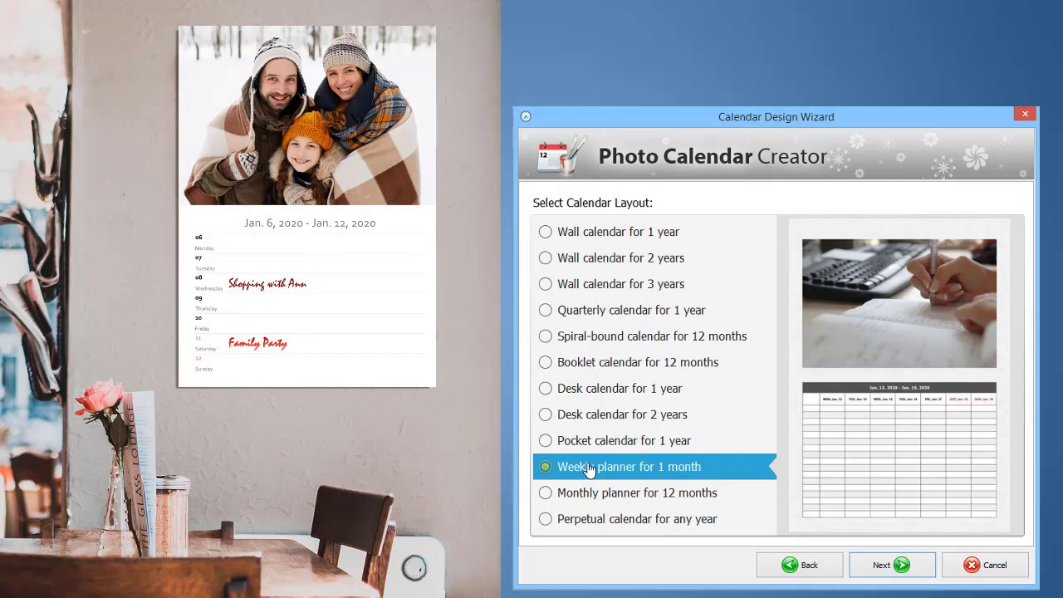
left_click(590, 521)
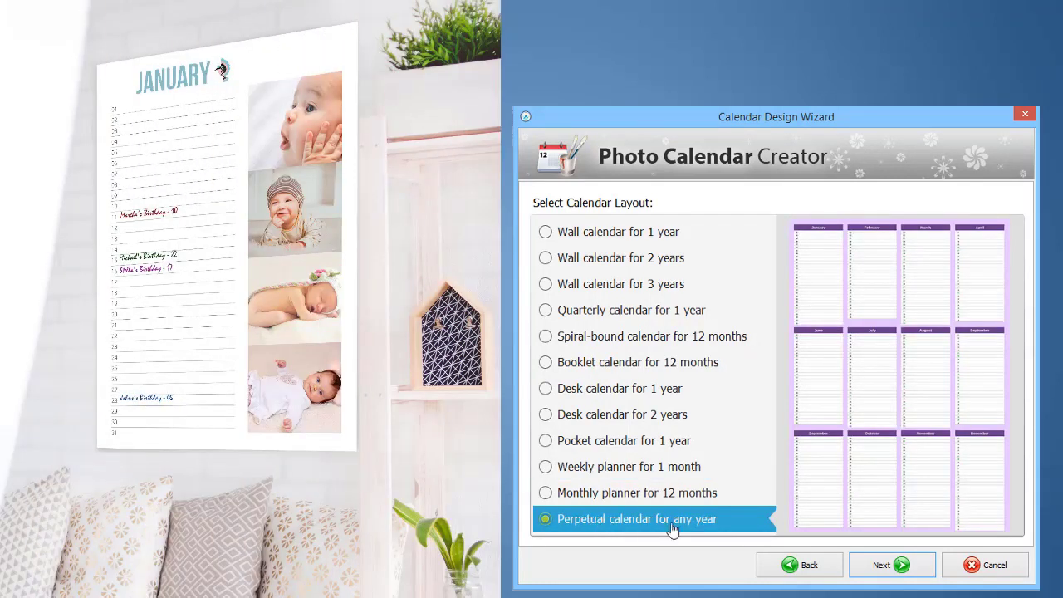
left_click(803, 566)
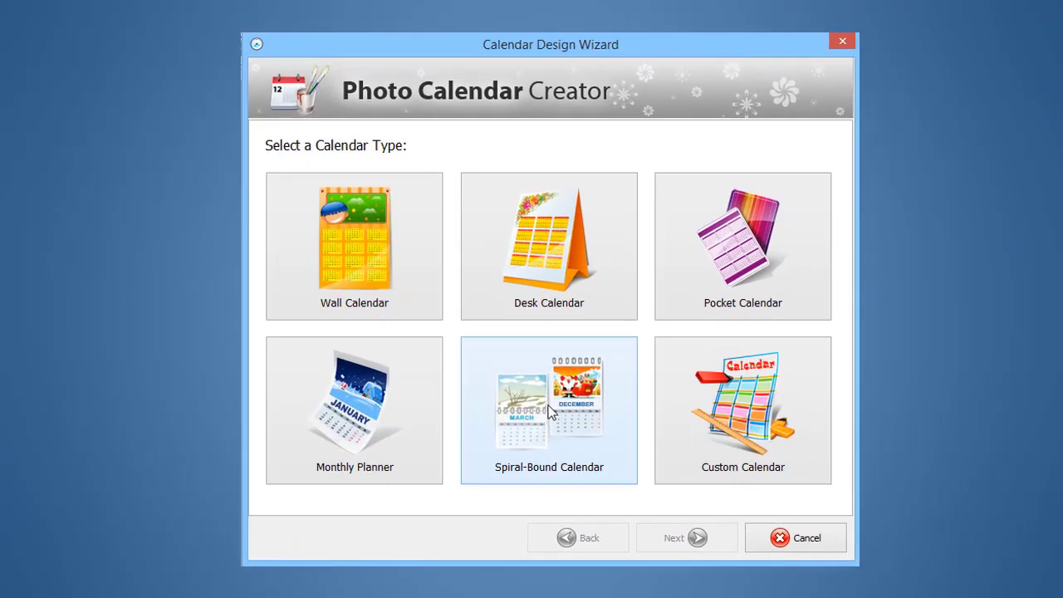
- Pick a Spiral-Bound calendar with separate photo/grid pages using the first lighthouse template
left_click(548, 412)
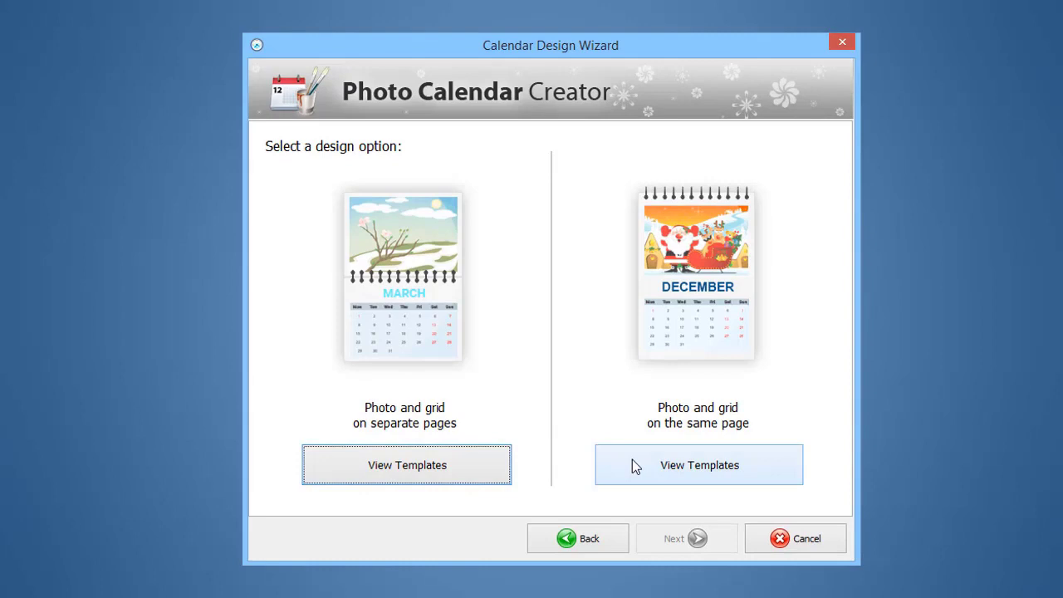
left_click(477, 466)
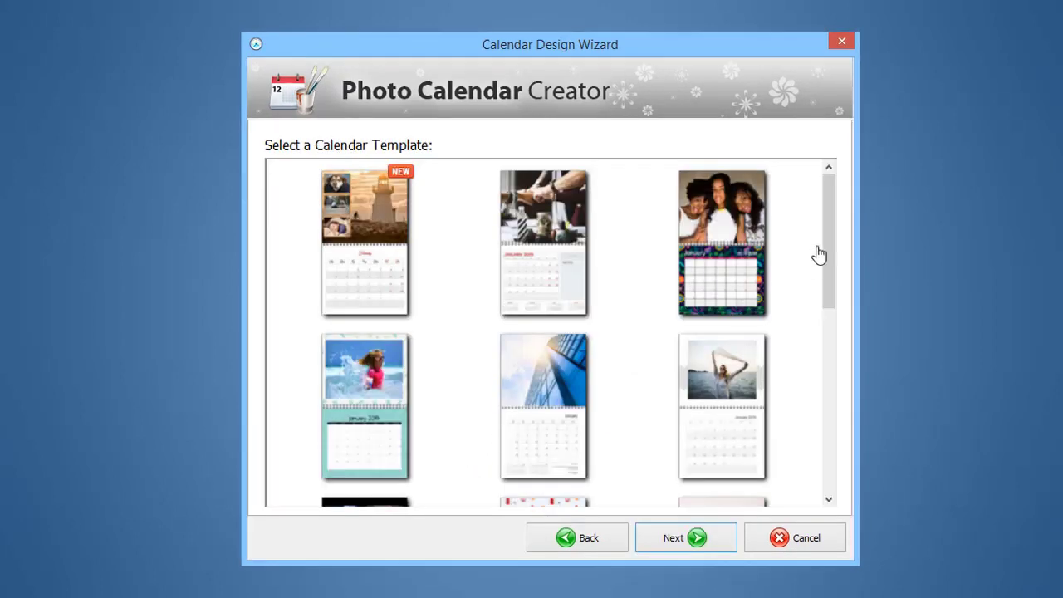
mouse_move(831, 206)
left_mouse_down()
mouse_move(820, 263)
mouse_move(822, 196)
left_mouse_up()
left_click(371, 256)
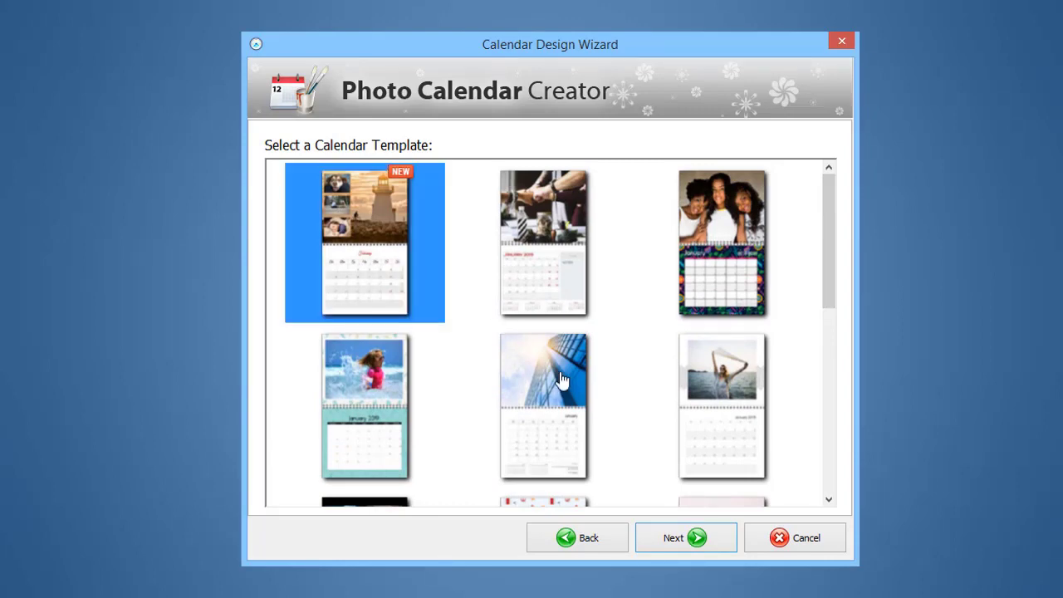
left_click(707, 542)
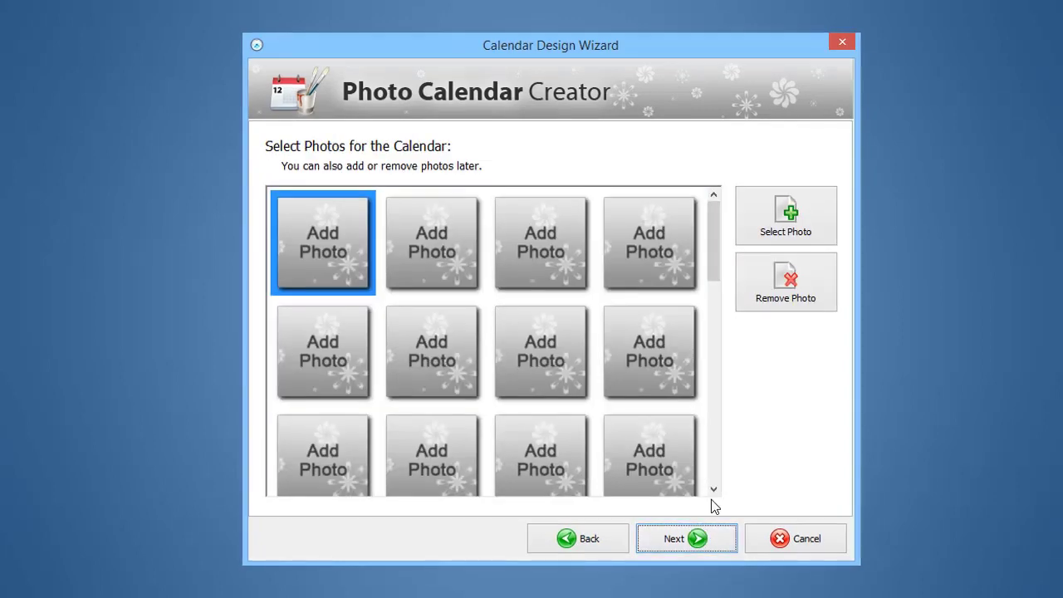
- Add every photo from the love story folder to the calendar's photo slots
left_click(786, 232)
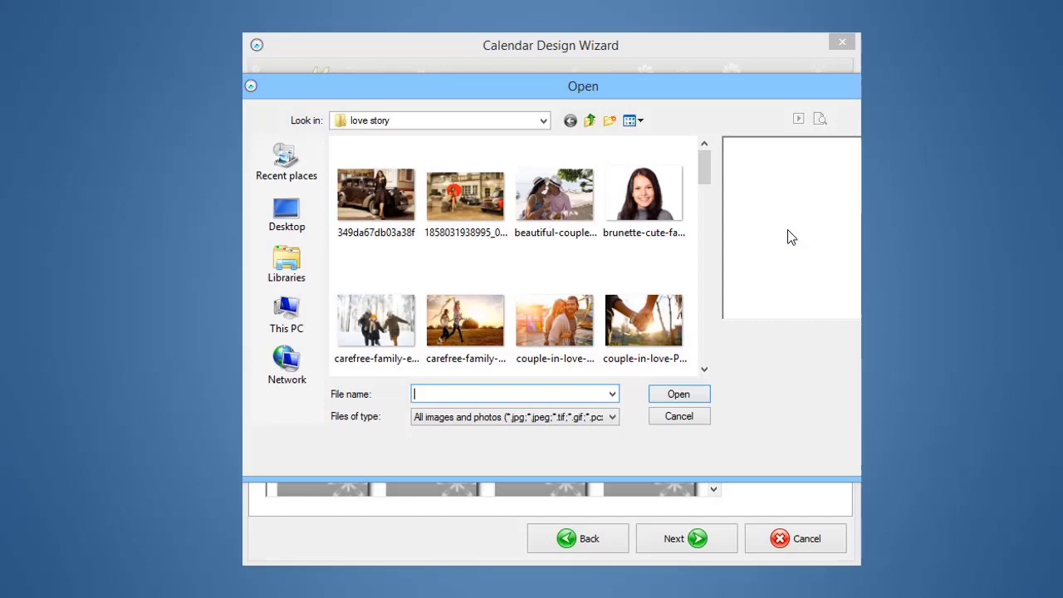
left_click(392, 196)
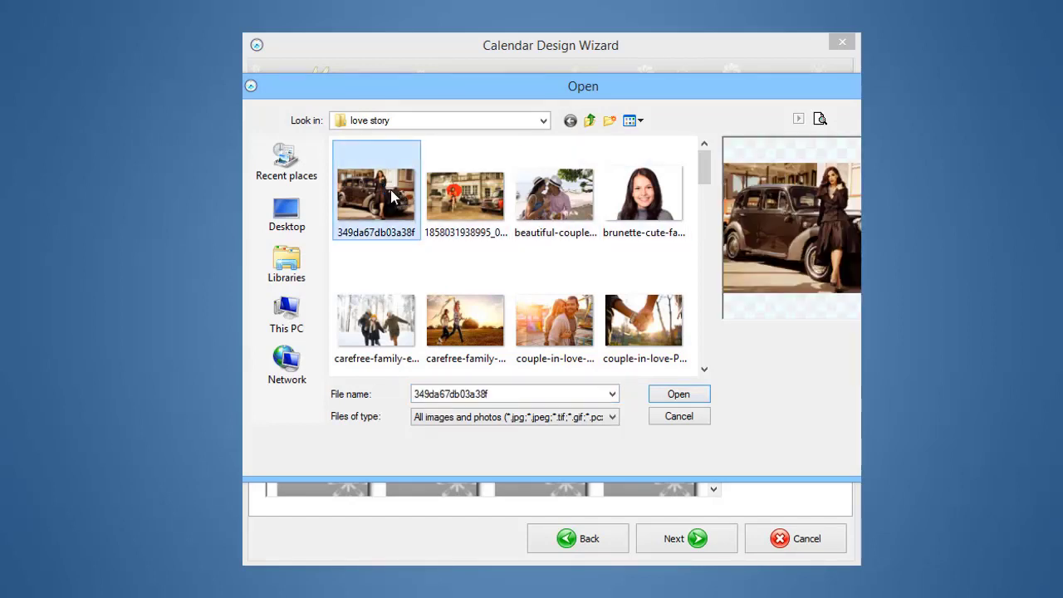
left_click(462, 207, "ctrl")
left_click(555, 196, "ctrl")
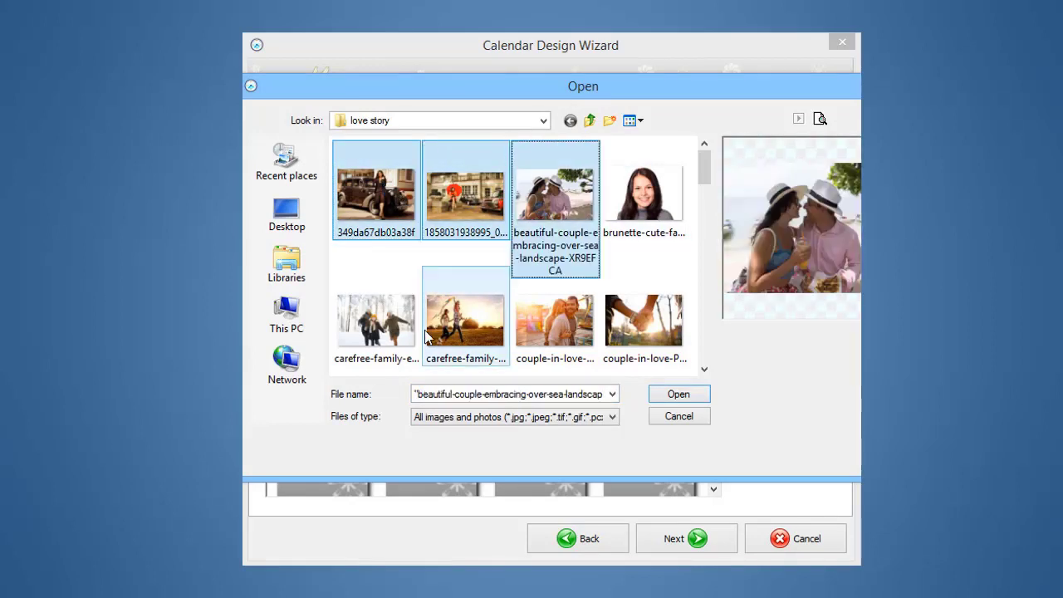
left_click(377, 320)
left_click_drag(704, 166, 705, 345)
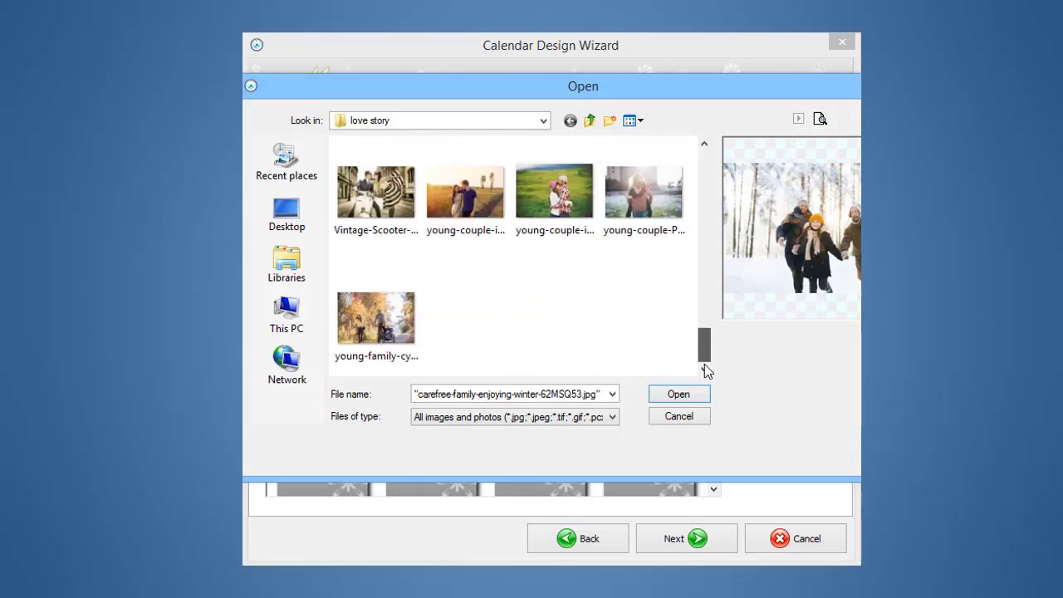
left_click(387, 336, "shift")
left_click(667, 389)
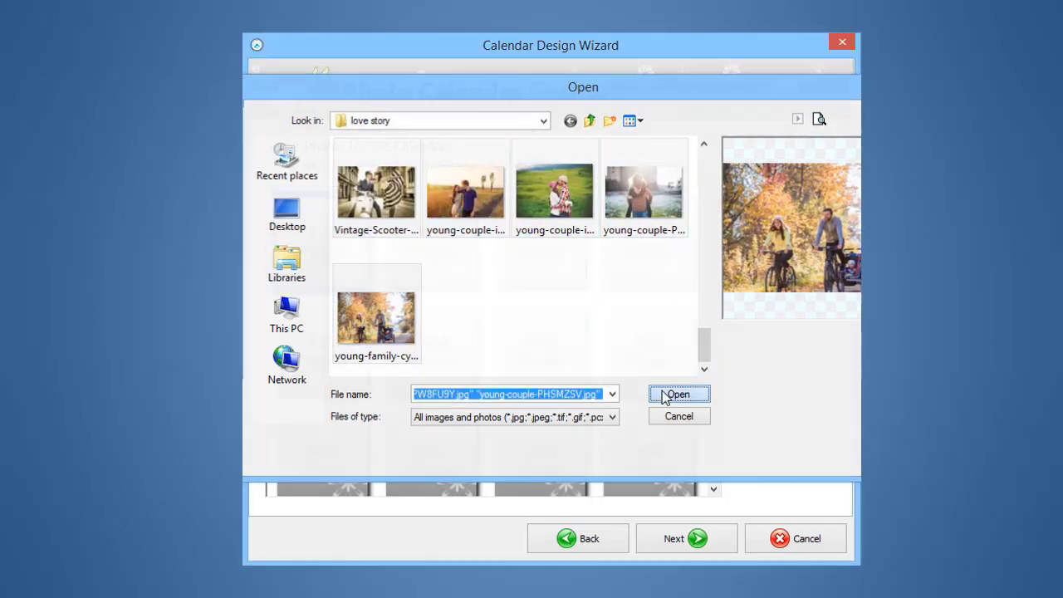
- Start the calendar in January 2020 on Letter-size pages and finish the wizard
left_click(692, 540)
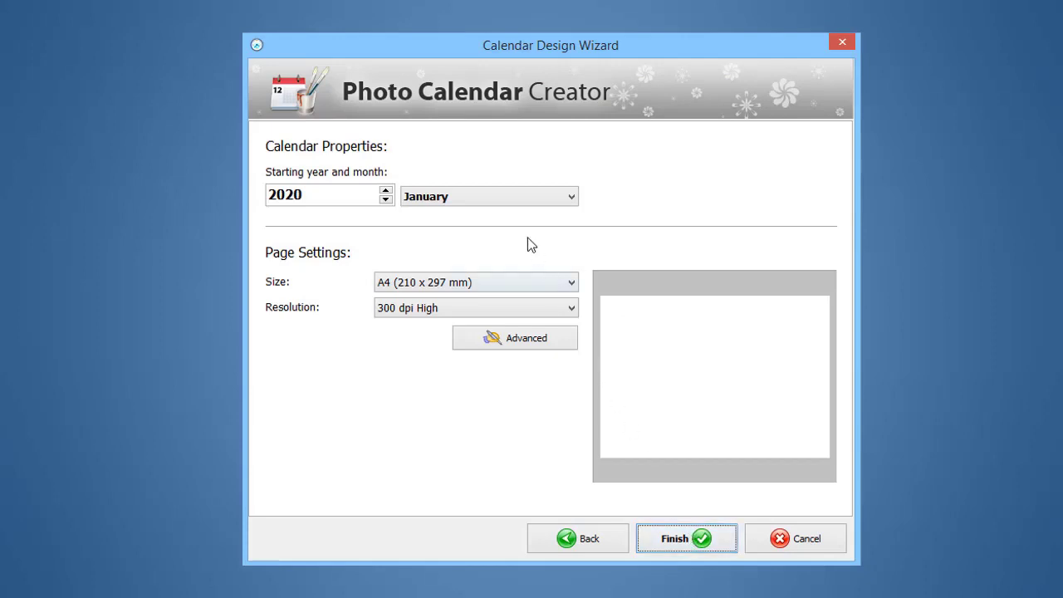
left_click(508, 200)
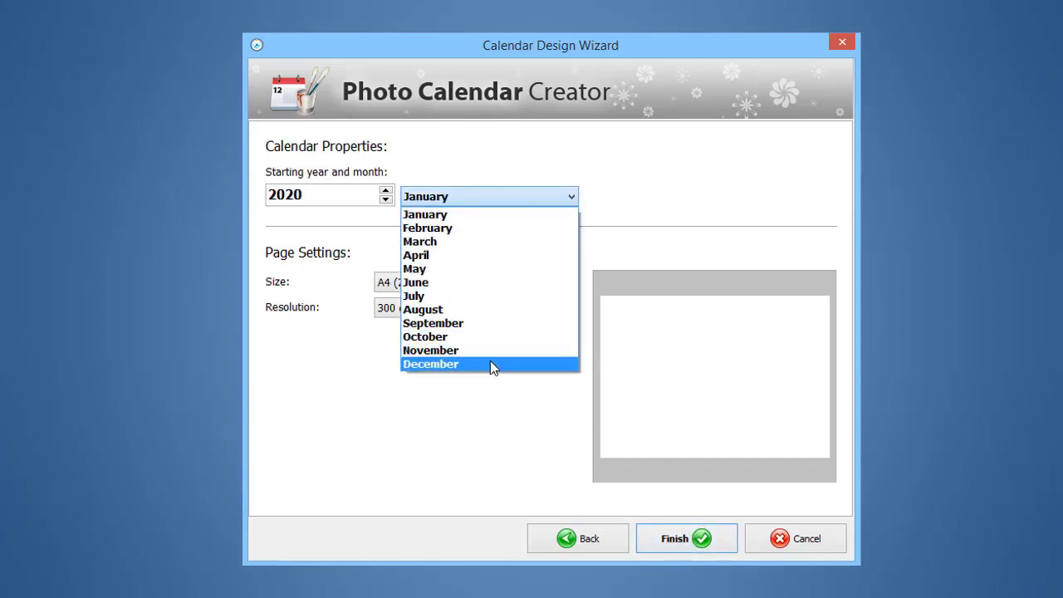
left_click(617, 213)
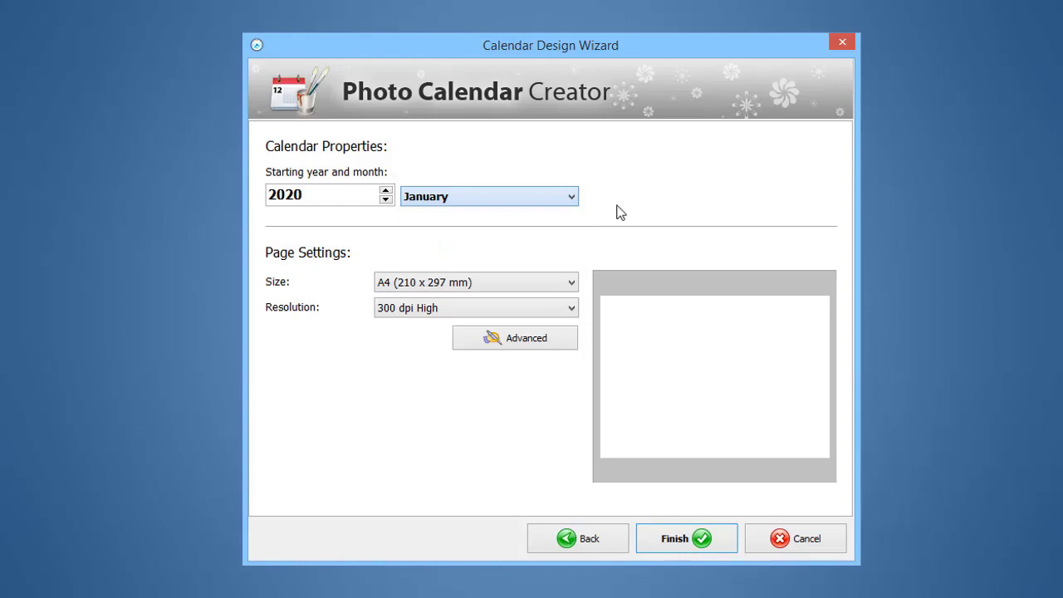
left_click(573, 284)
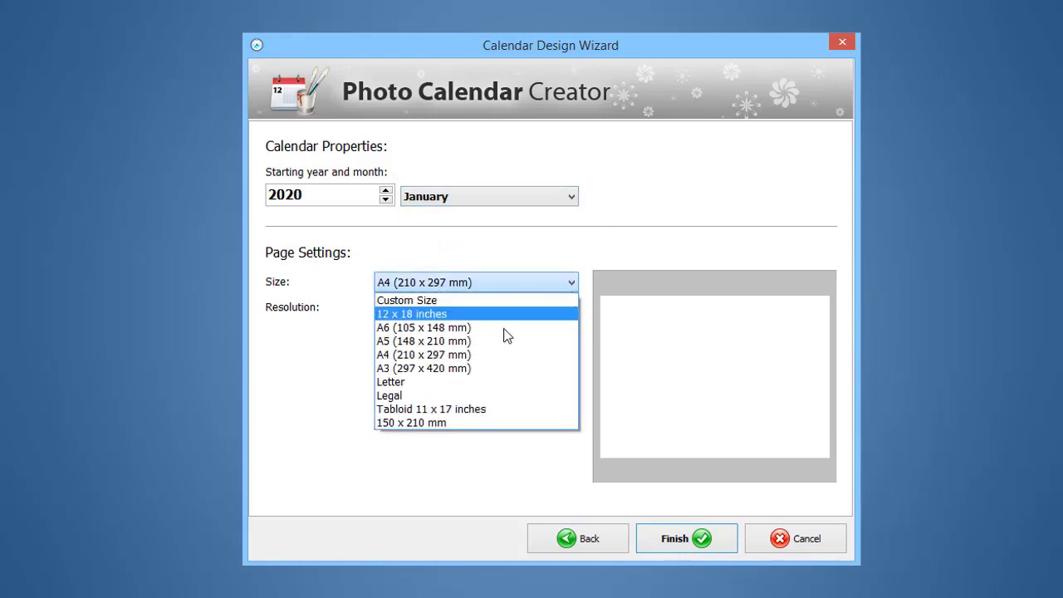
left_click(489, 383)
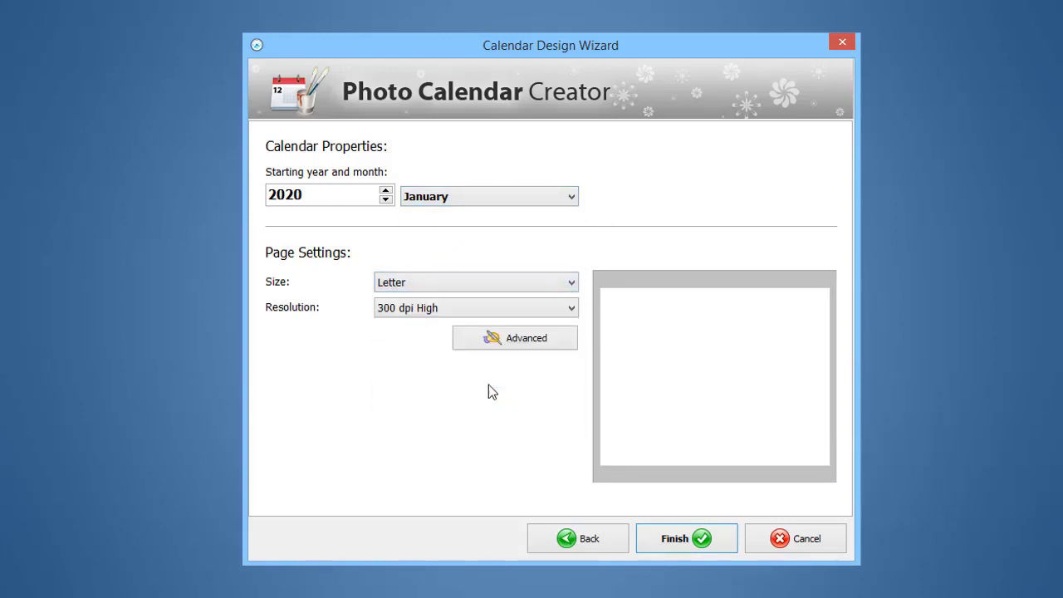
left_click(518, 343)
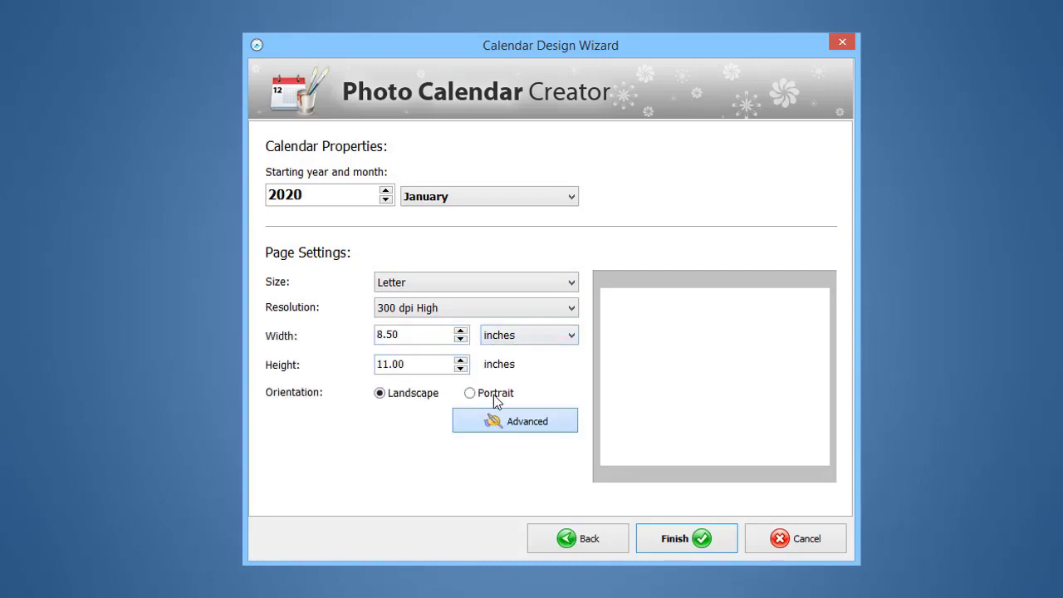
left_click(674, 539)
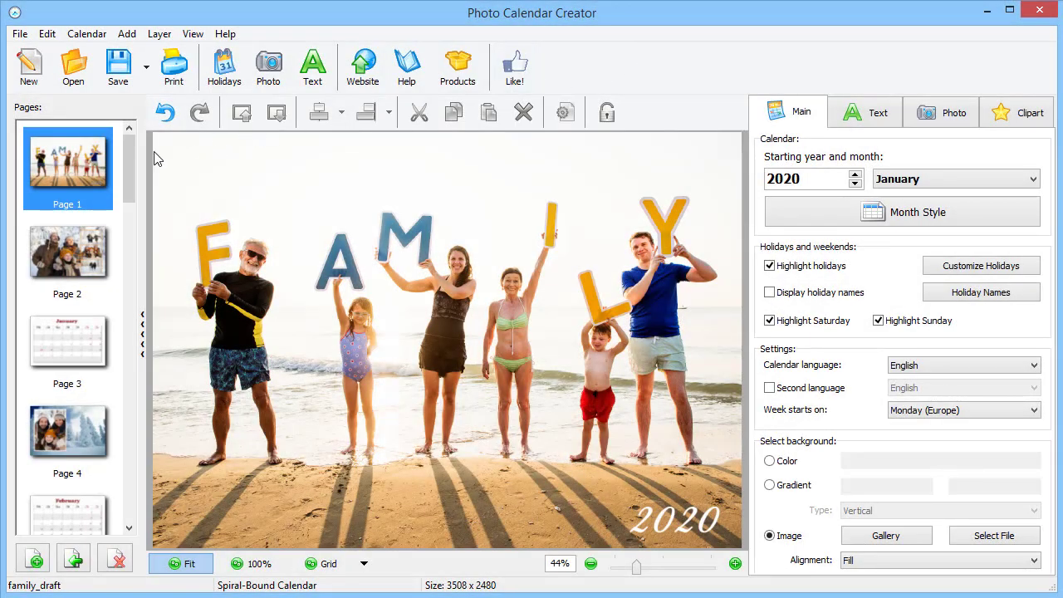
- Browse pages 2 to 5 and bring up the Month Style gallery on the February page
mouse_move(134, 152)
left_mouse_down()
mouse_move(137, 187)
mouse_move(150, 144)
left_mouse_up()
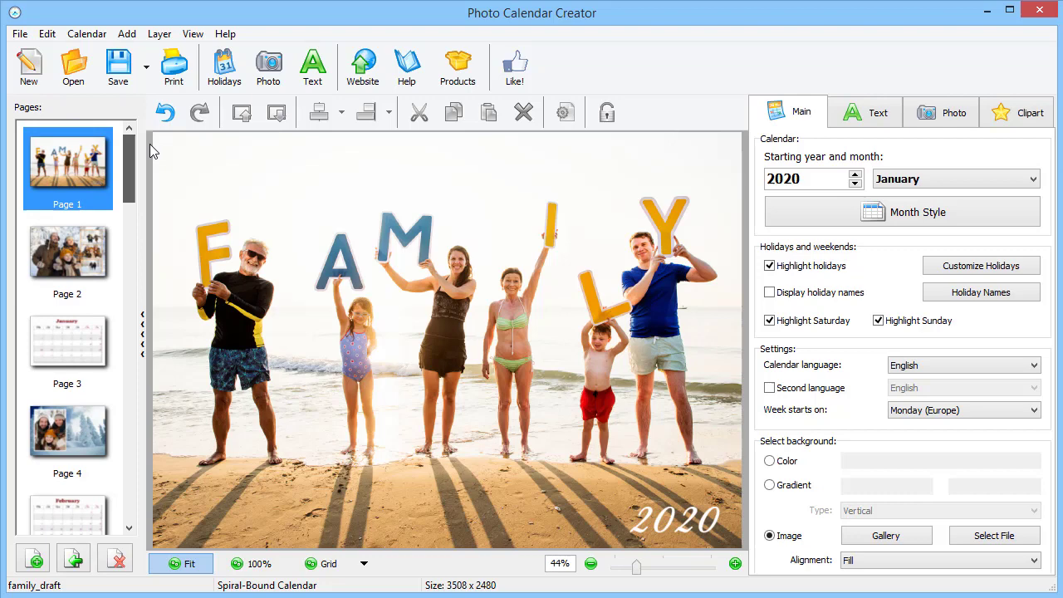
left_click(92, 257)
left_click(84, 332)
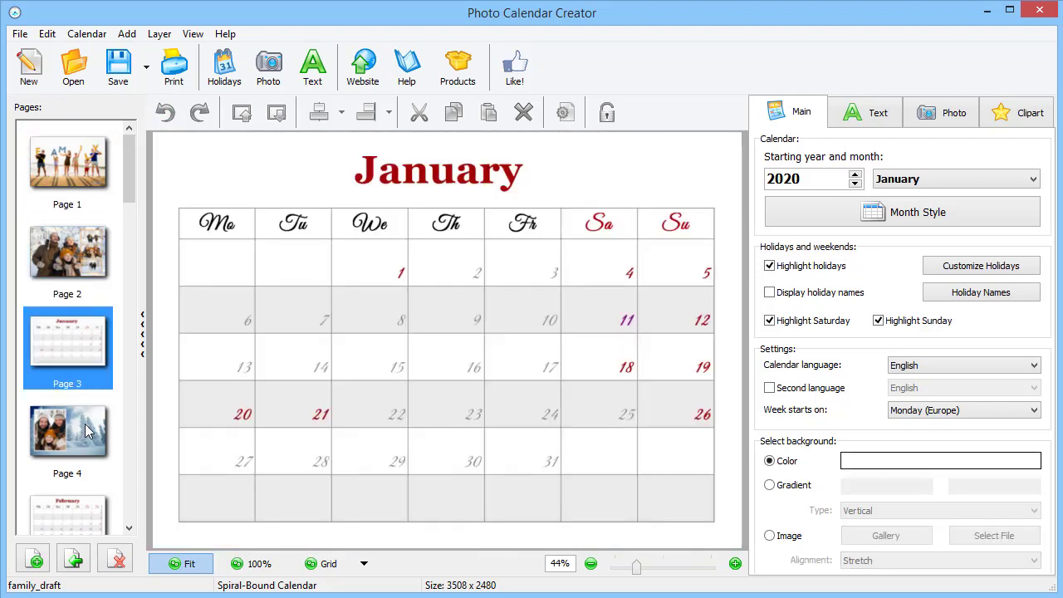
left_click(88, 430)
left_click(84, 518)
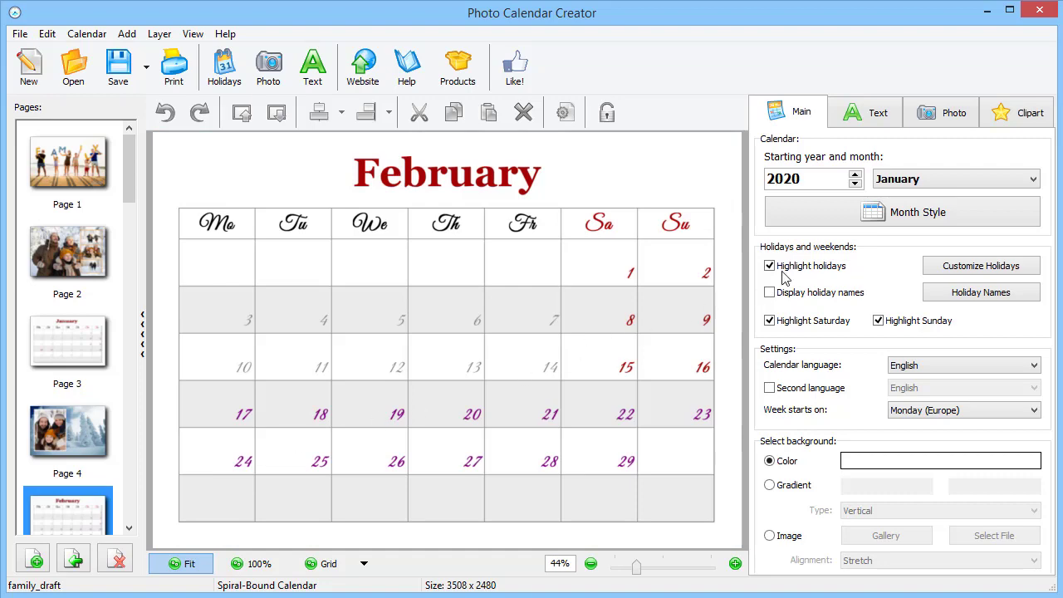
left_click(871, 212)
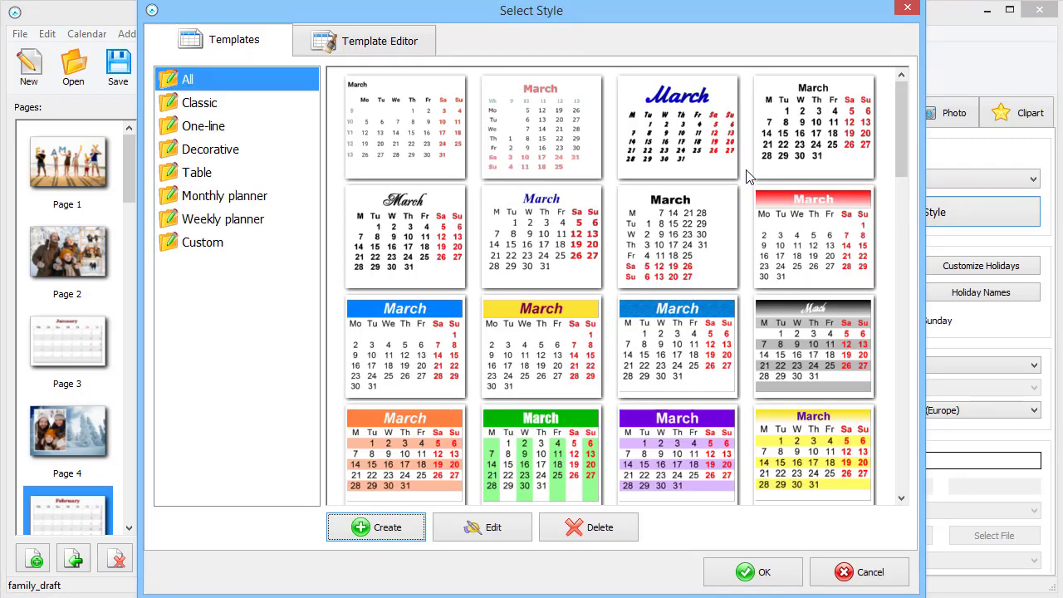
- Apply the plain blue-bordered Table month style to the February grid
left_click(285, 105)
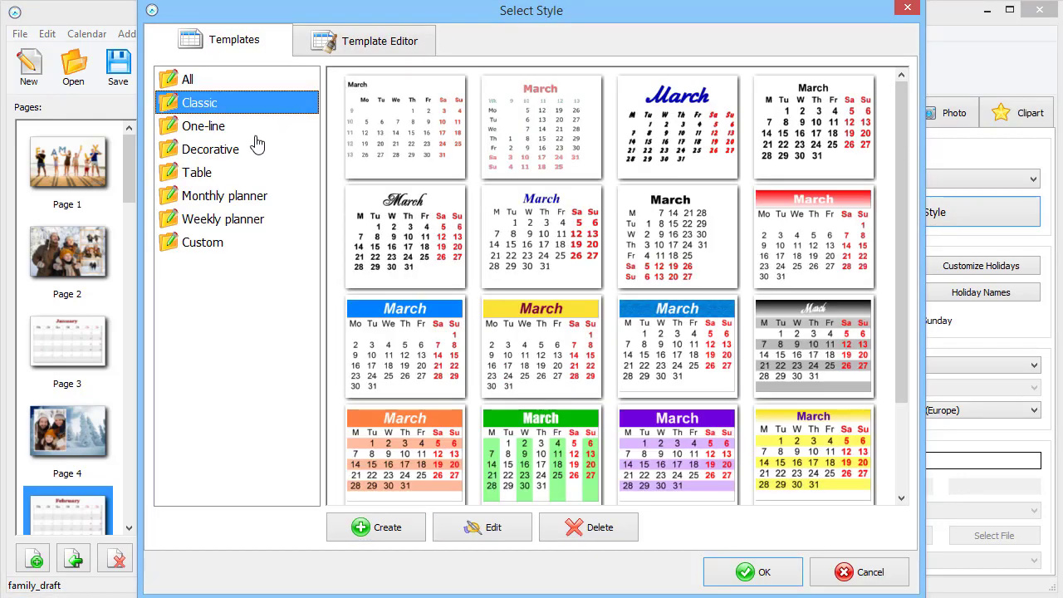
left_click(254, 150)
left_click(244, 173)
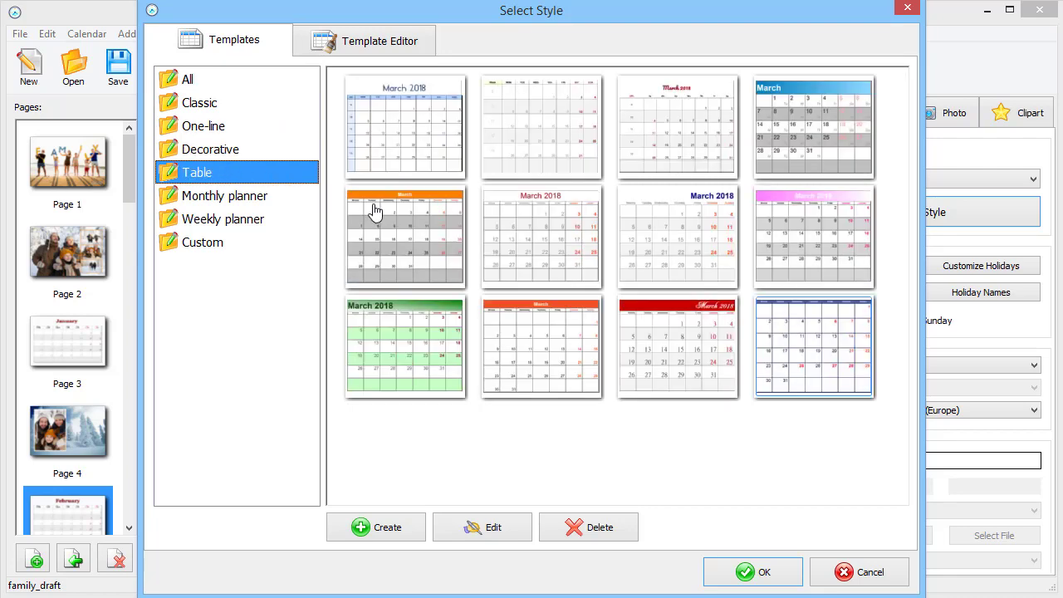
left_click(803, 358)
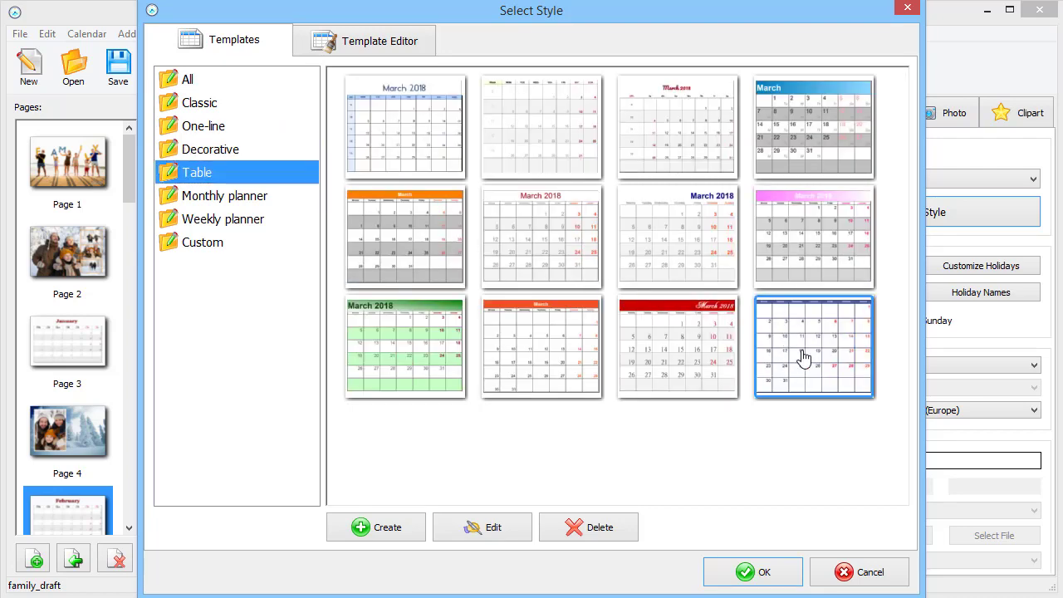
left_click(788, 571)
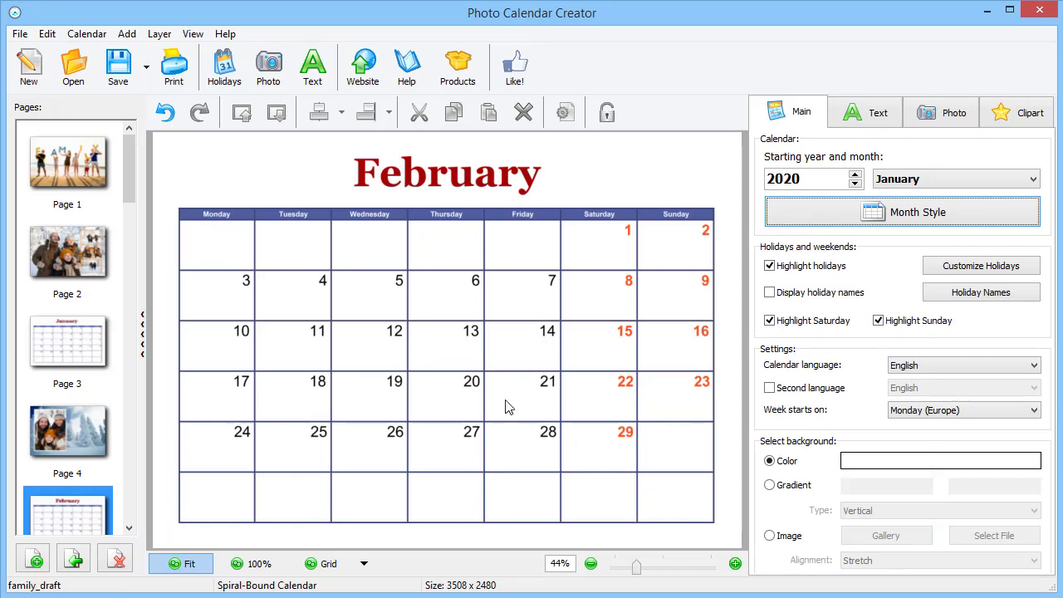
- Undo the table style, then tick USA Holidays (All) and USA Public Holidays
left_click(166, 115)
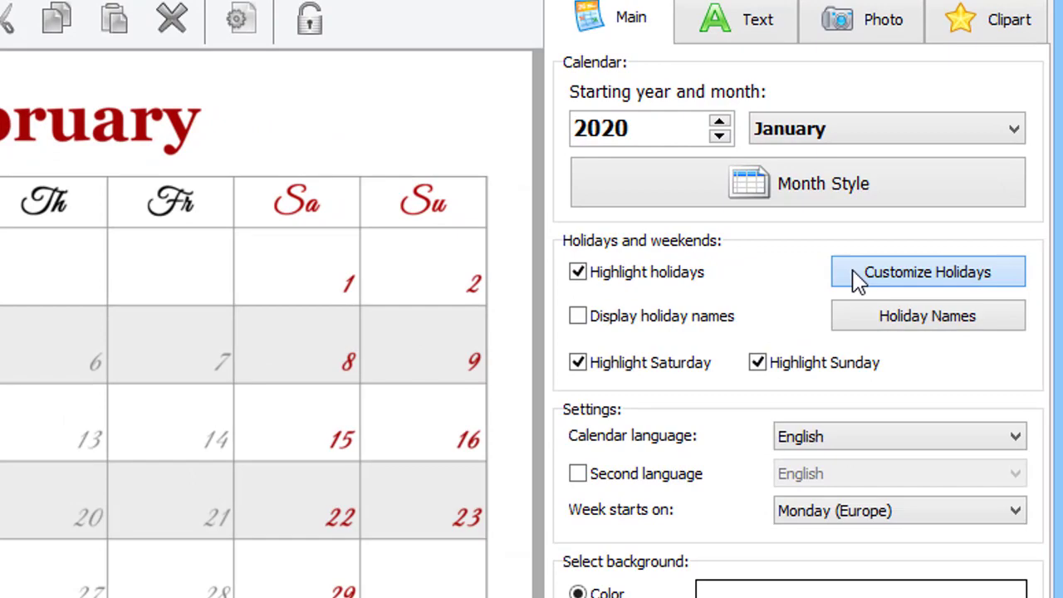
left_click(858, 280)
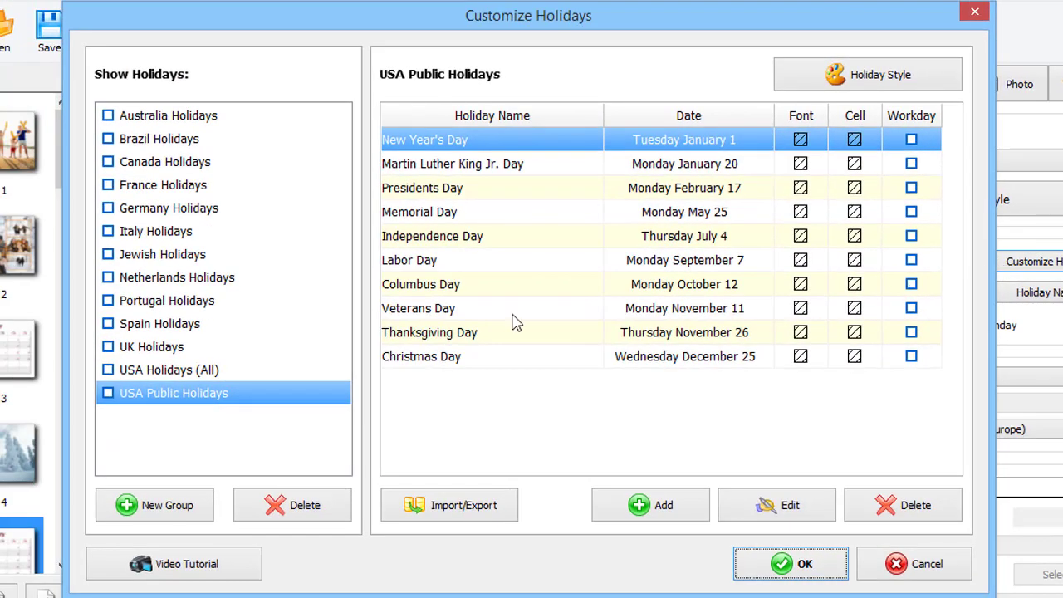
left_click(194, 162)
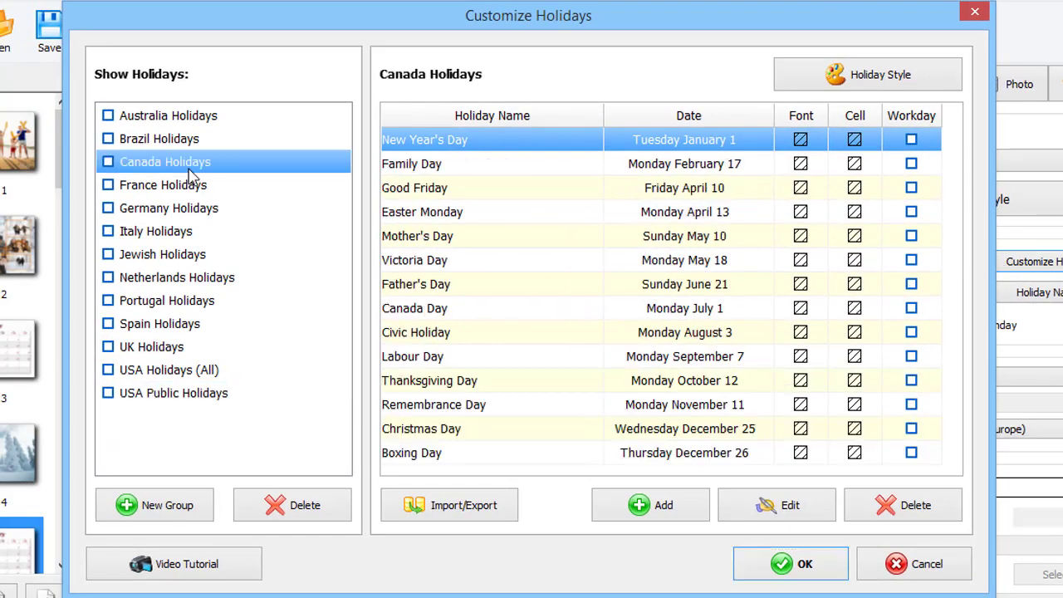
left_click(184, 187)
left_click(170, 300)
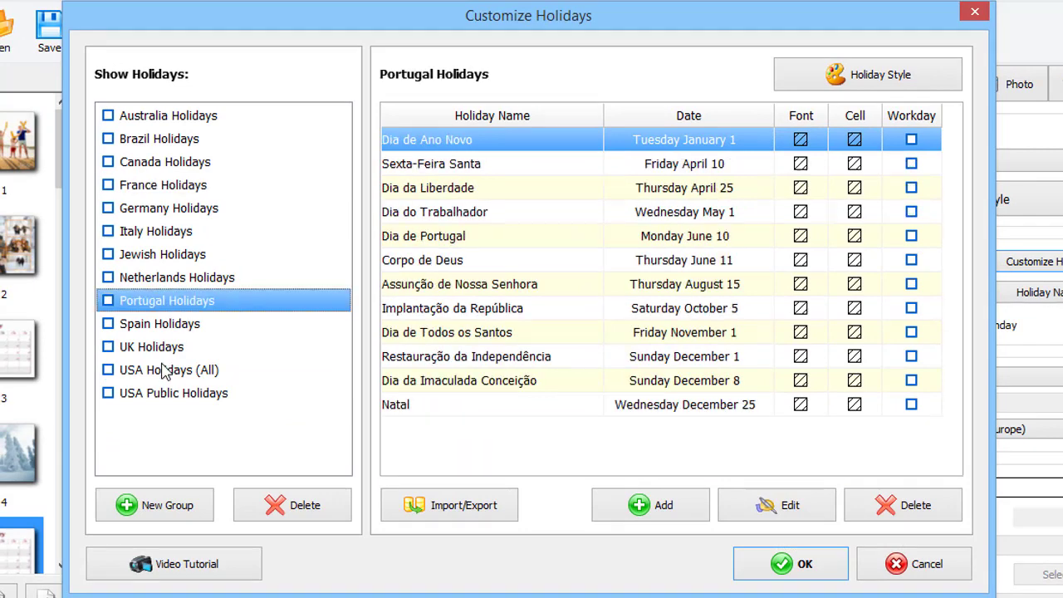
left_click(108, 371)
left_click(108, 395)
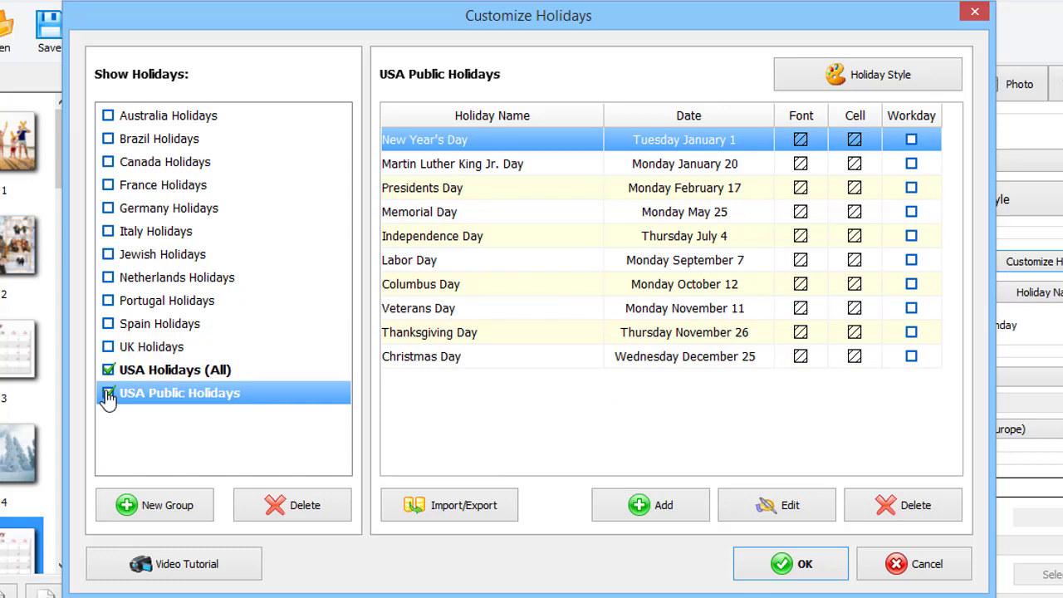
- Create a My Holidays group and add a birthday/anniversary event to it
left_click(160, 506)
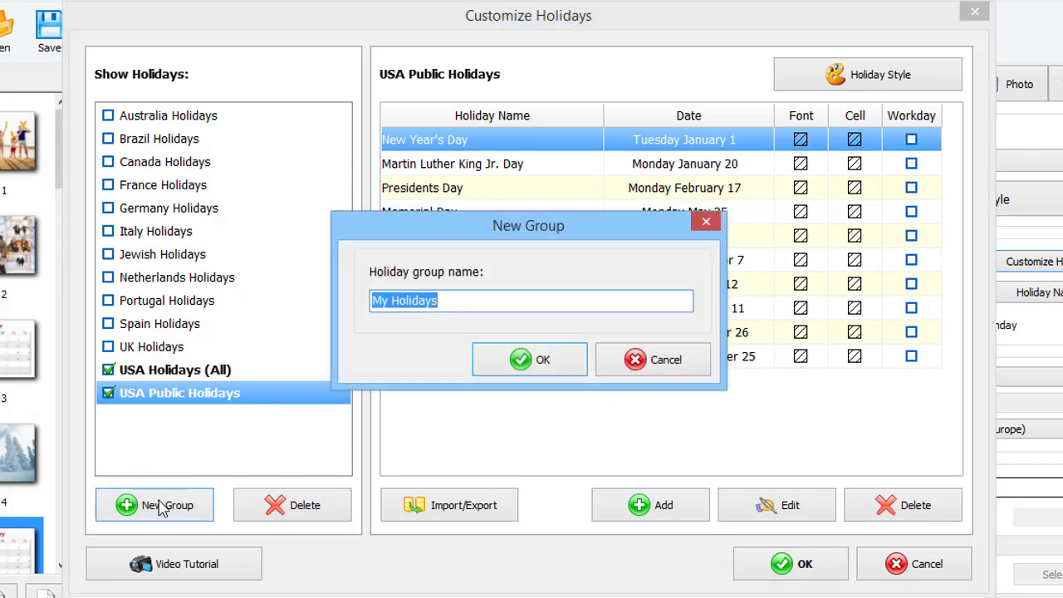
left_click(509, 362)
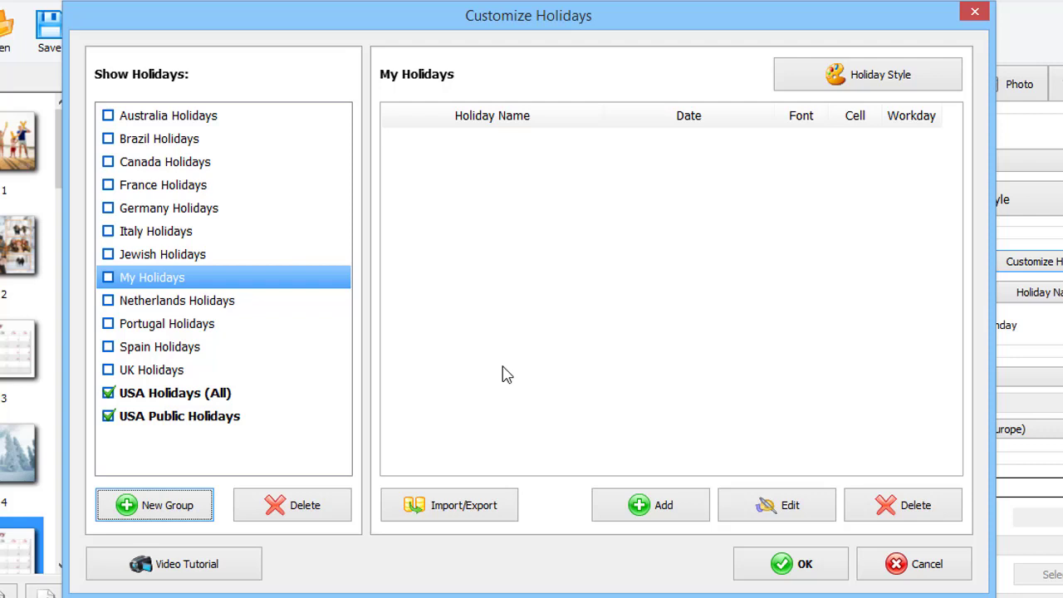
left_click(653, 503)
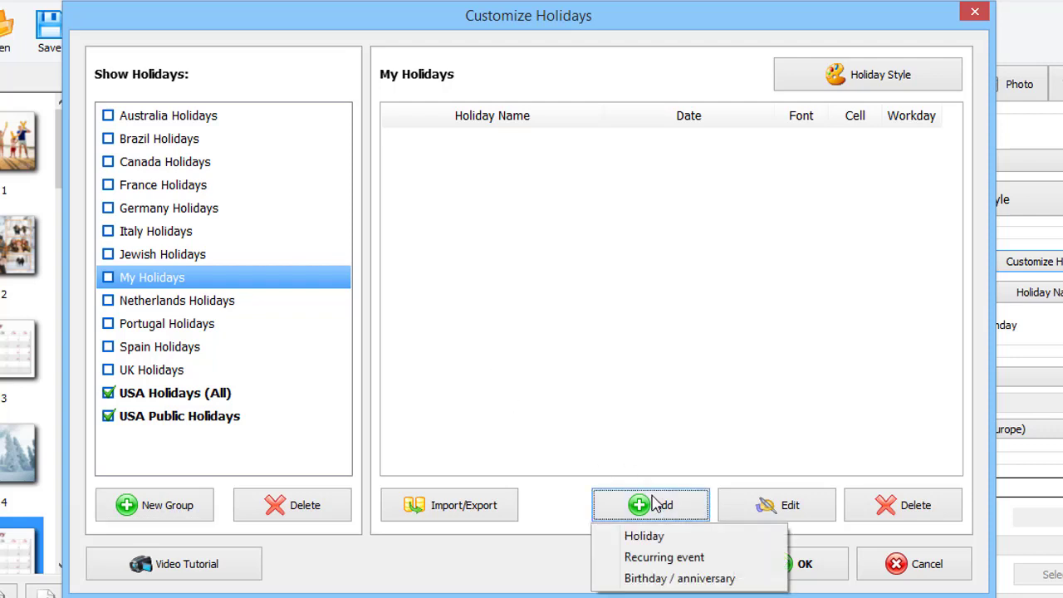
left_click(650, 579)
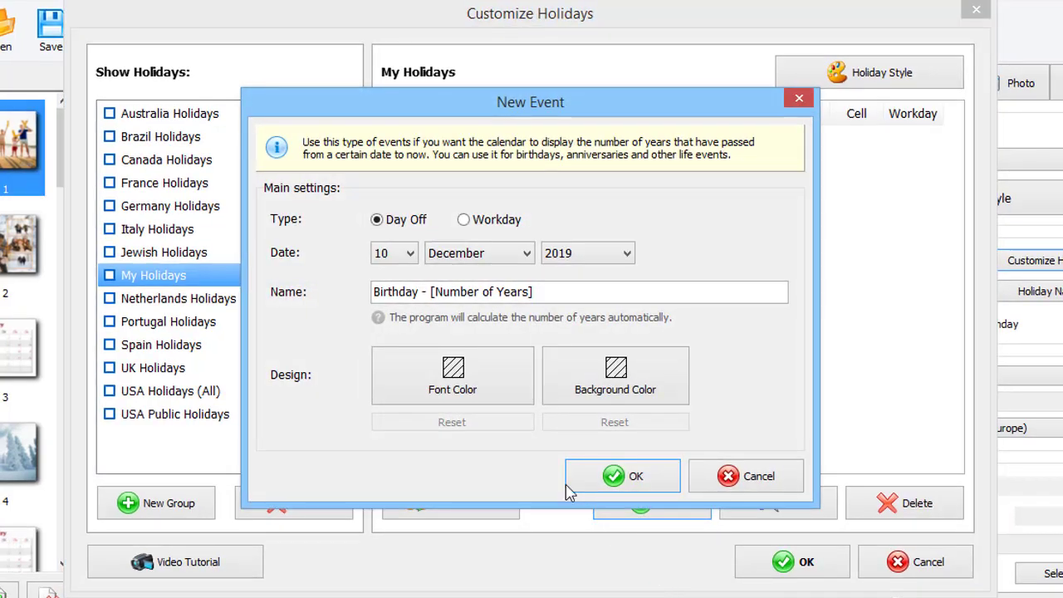
- Name the event Mom's Birthday and set its date to 22 January 1965
left_click(374, 291)
type("Mom's")
left_click(386, 255)
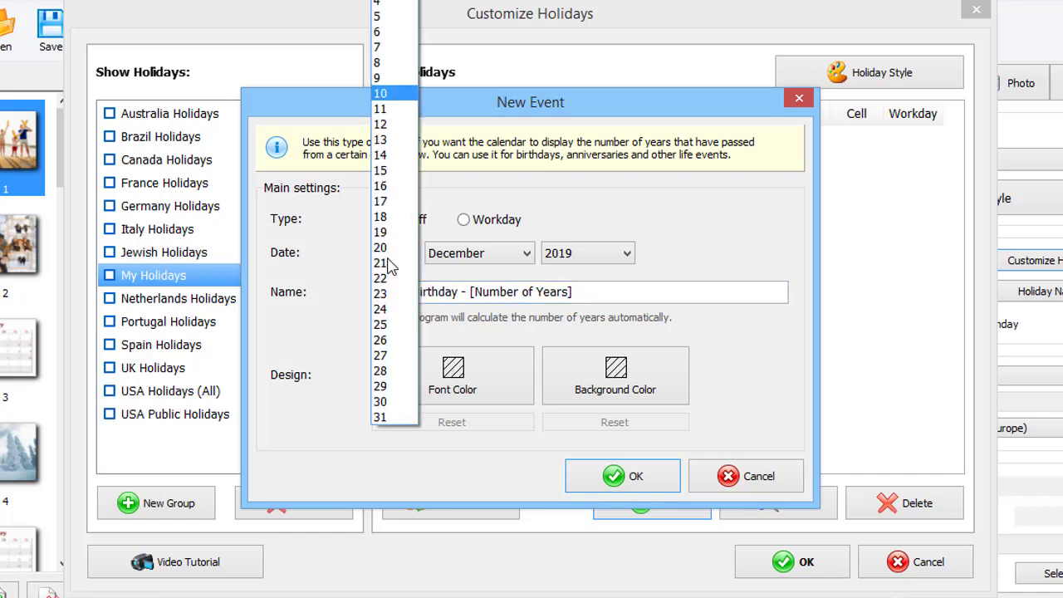
left_click(389, 287)
left_click(459, 256)
left_click(454, 274)
left_click(586, 253)
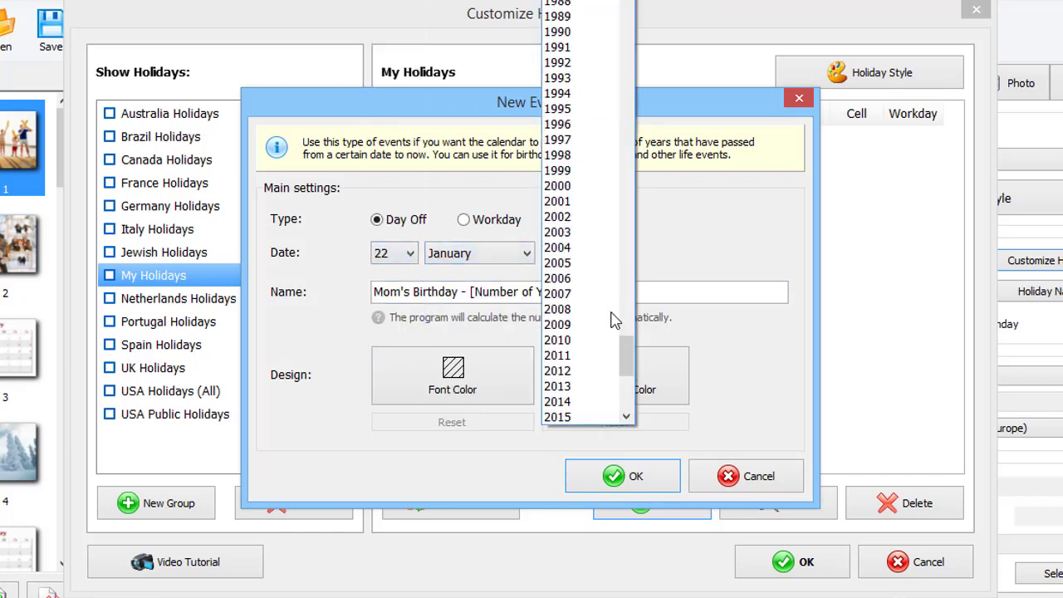
left_click_drag(627, 357, 623, 294)
left_click(582, 313)
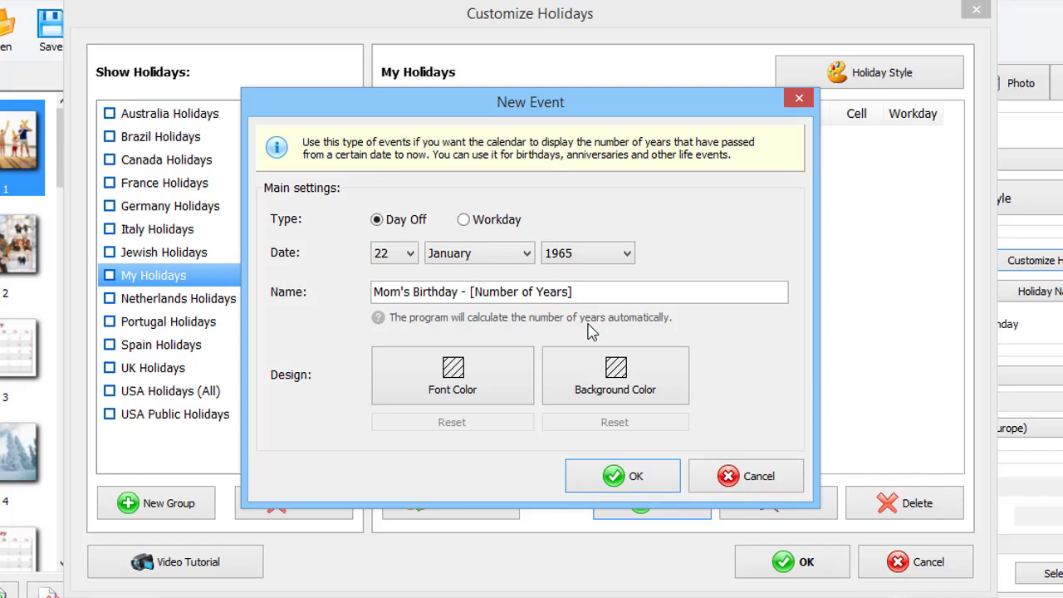
- Give Mom's Birthday dark red text, save it, and tick My Holidays for display
left_click(490, 382)
left_click(435, 263)
left_click(461, 236)
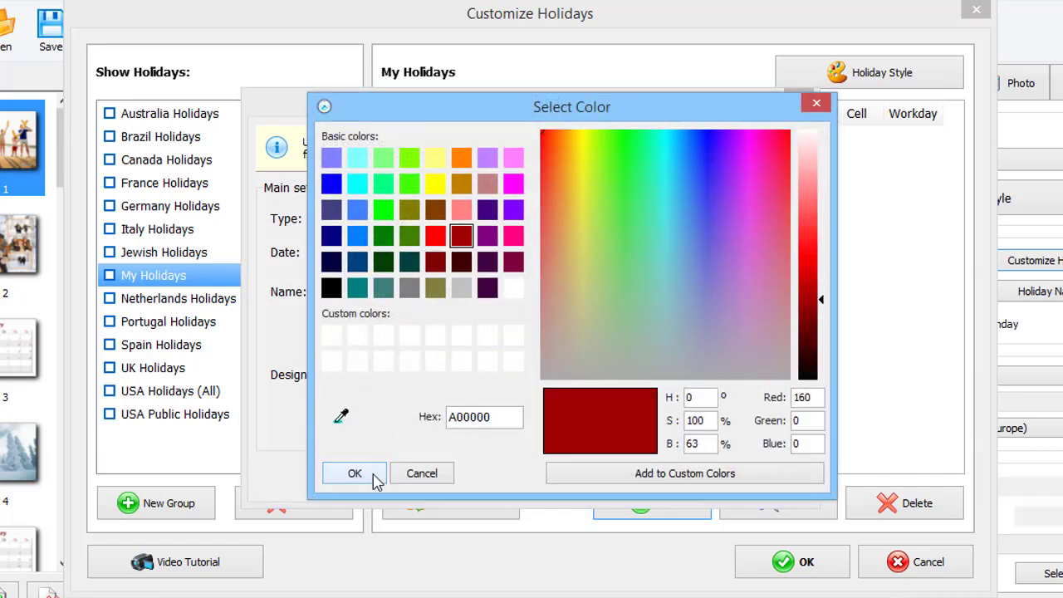
left_click(376, 480)
left_click(579, 482)
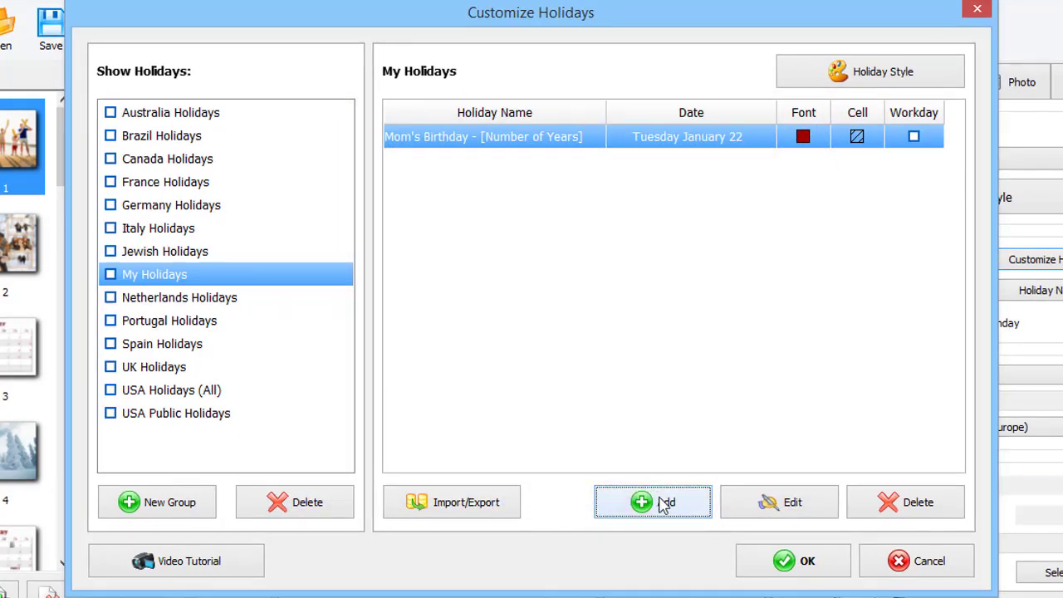
left_click(664, 505)
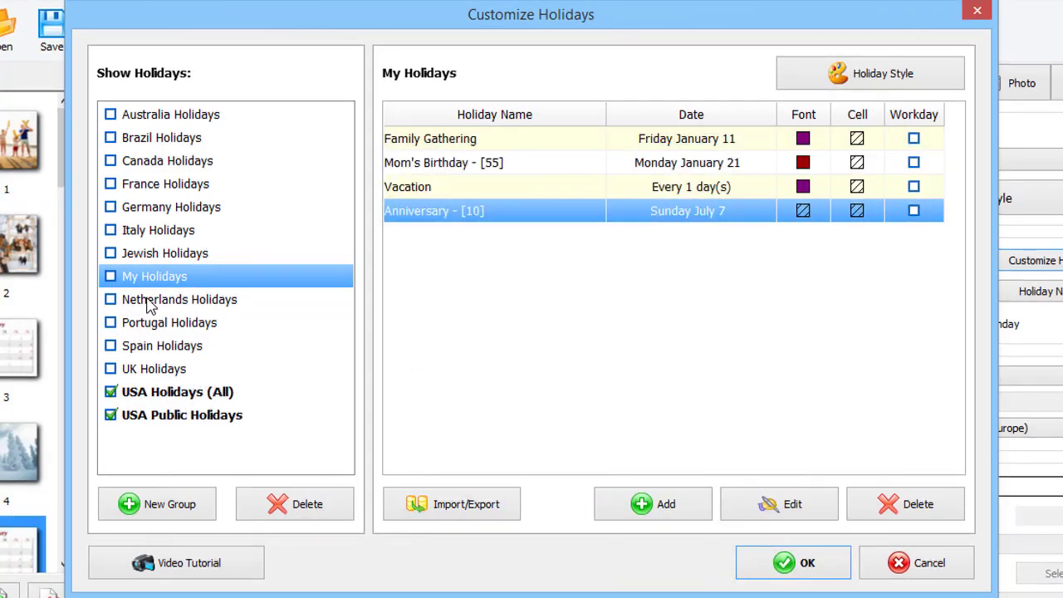
left_click(110, 277)
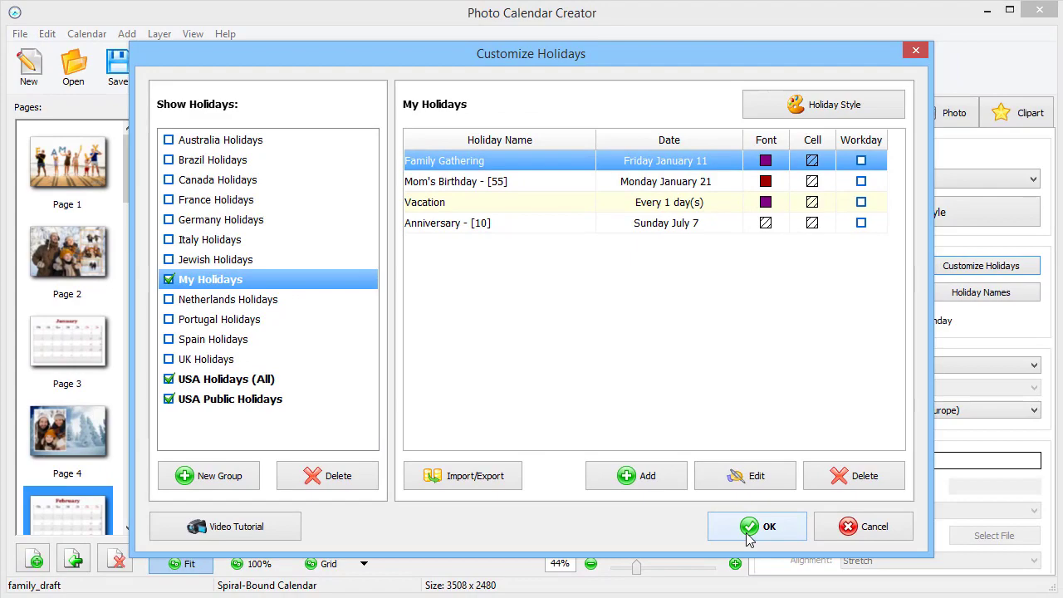
- Show holiday names in the day cells, placed in the bottom-left corner
left_click(750, 531)
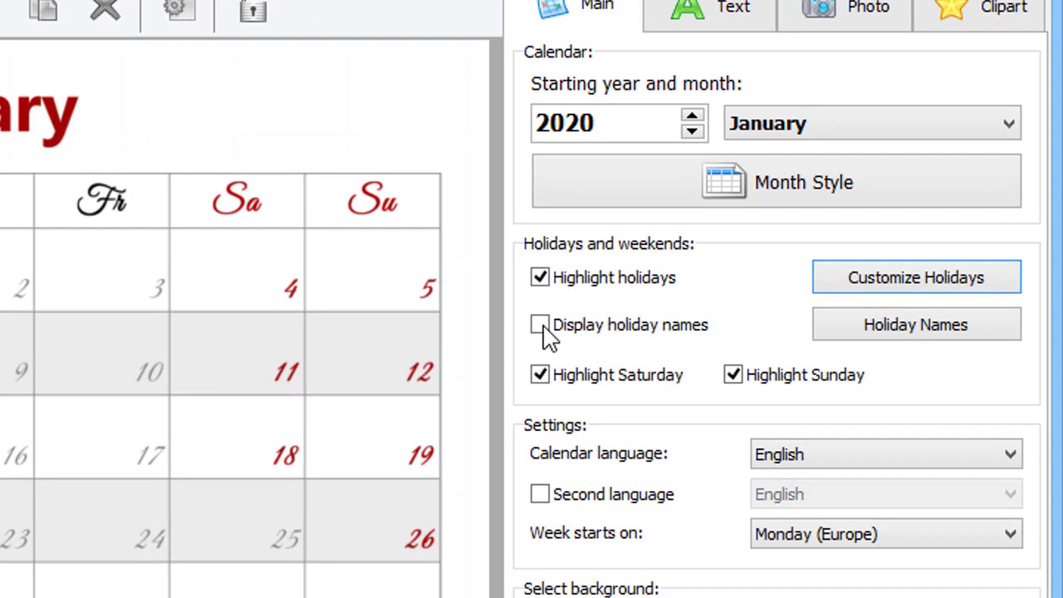
left_click(542, 325)
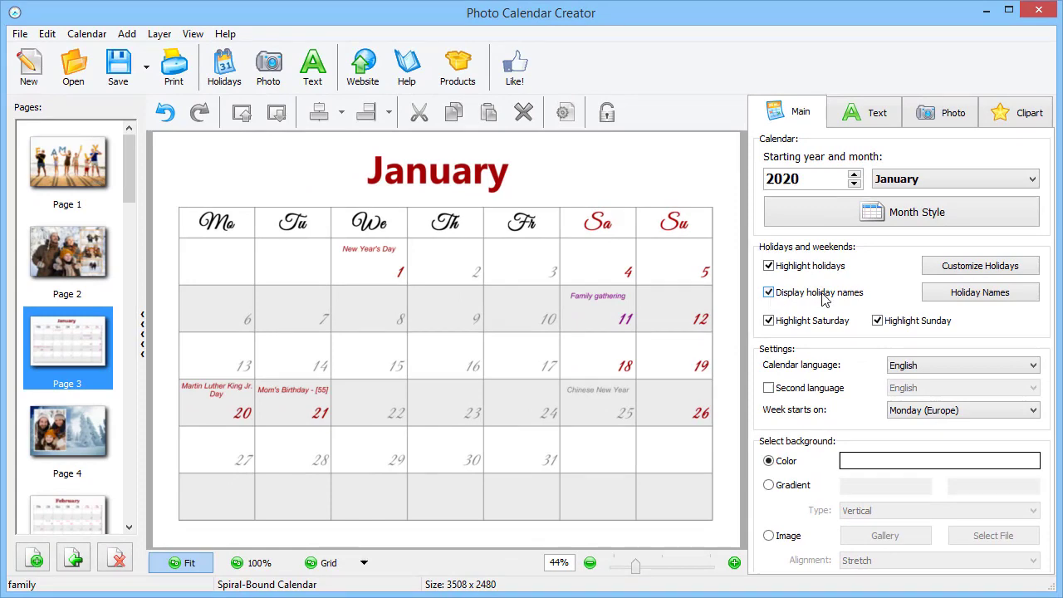
left_click(936, 296)
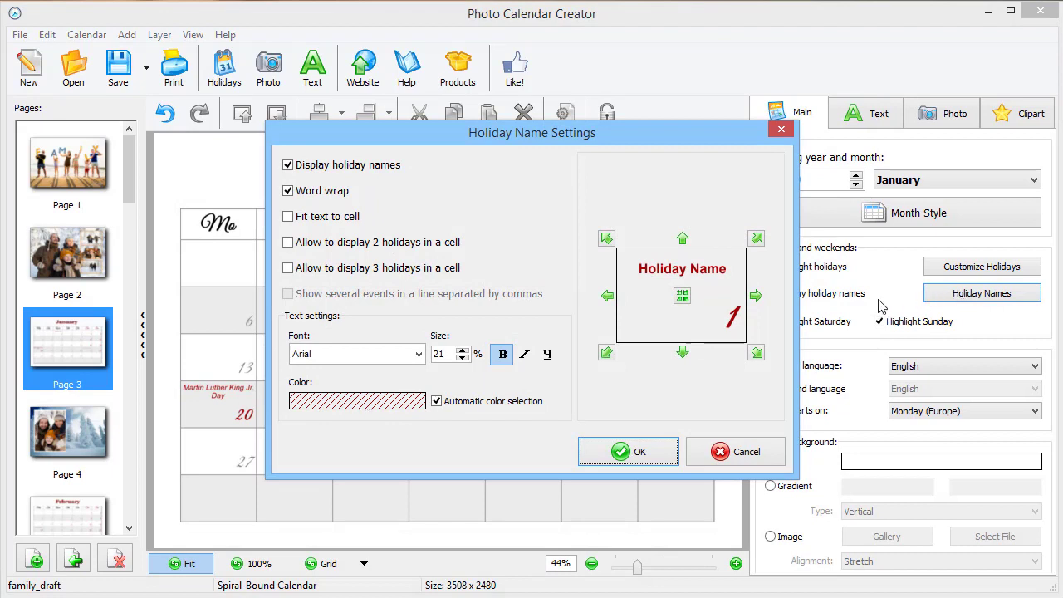
left_click(607, 355)
left_click(757, 354)
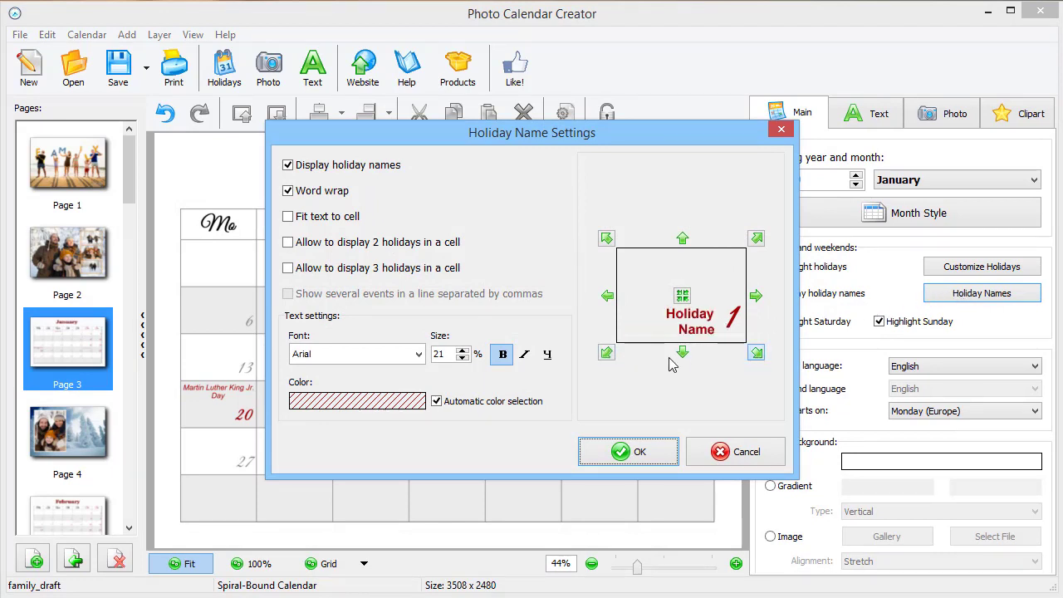
left_click(605, 355)
left_click(635, 457)
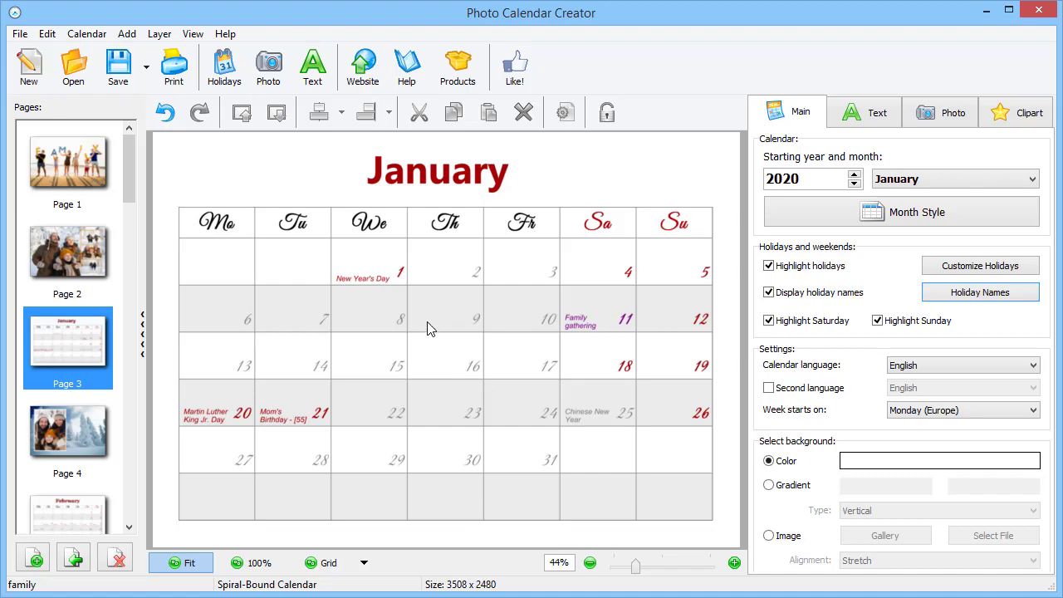
- Load the brunette woman's portrait into January's day-16 grid cell
left_click(449, 360)
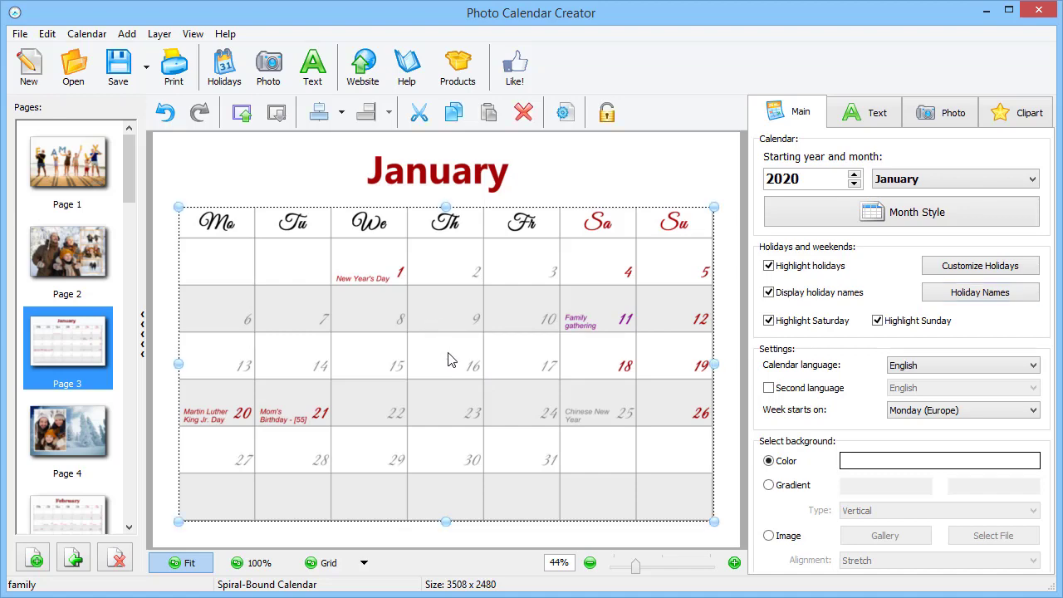
double_click(447, 352)
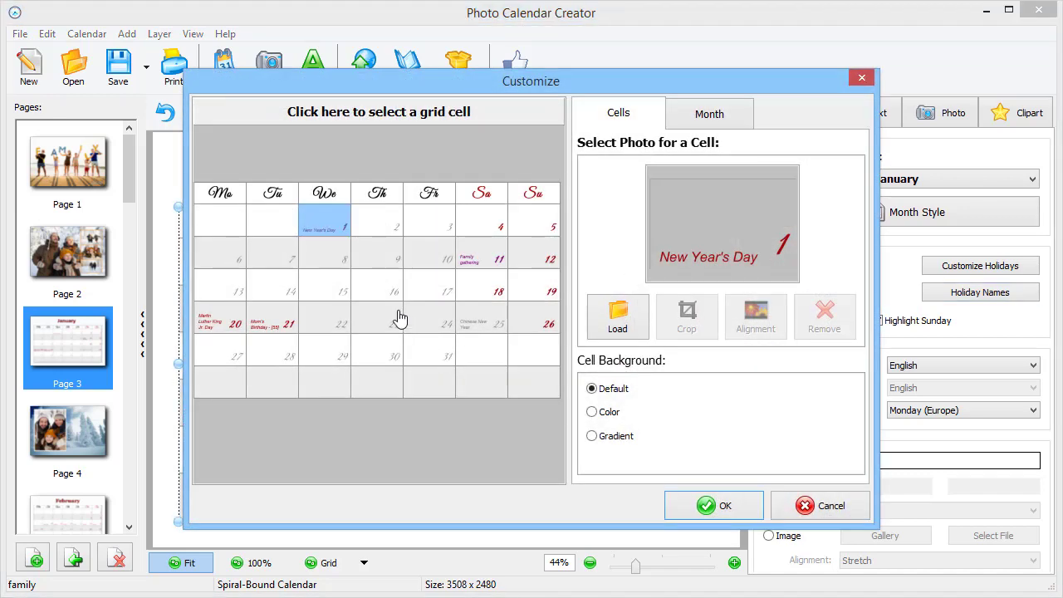
left_click(382, 297)
left_click(615, 317)
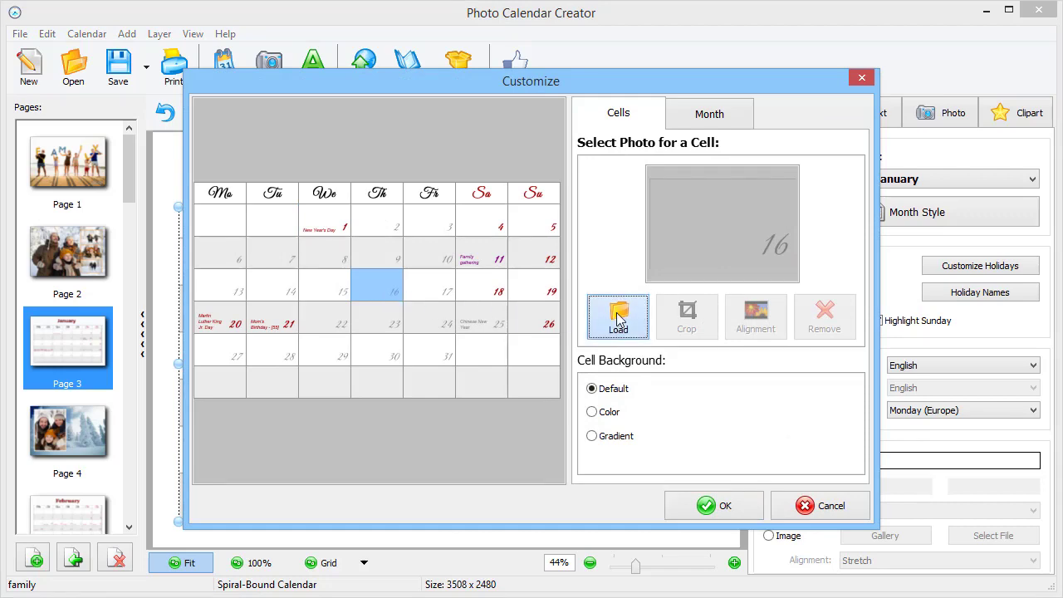
left_click(621, 231)
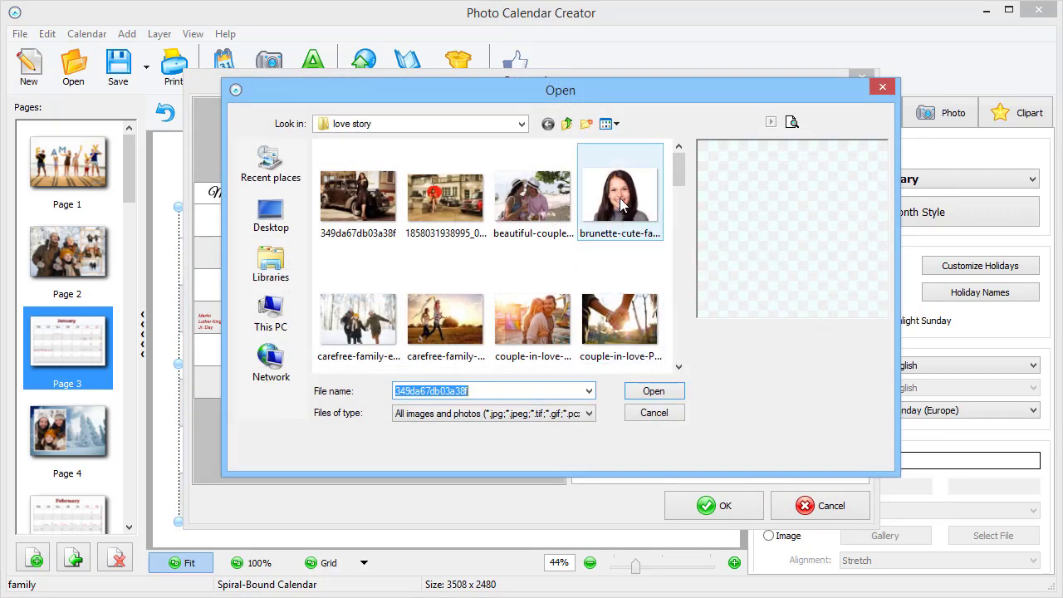
left_click(654, 390)
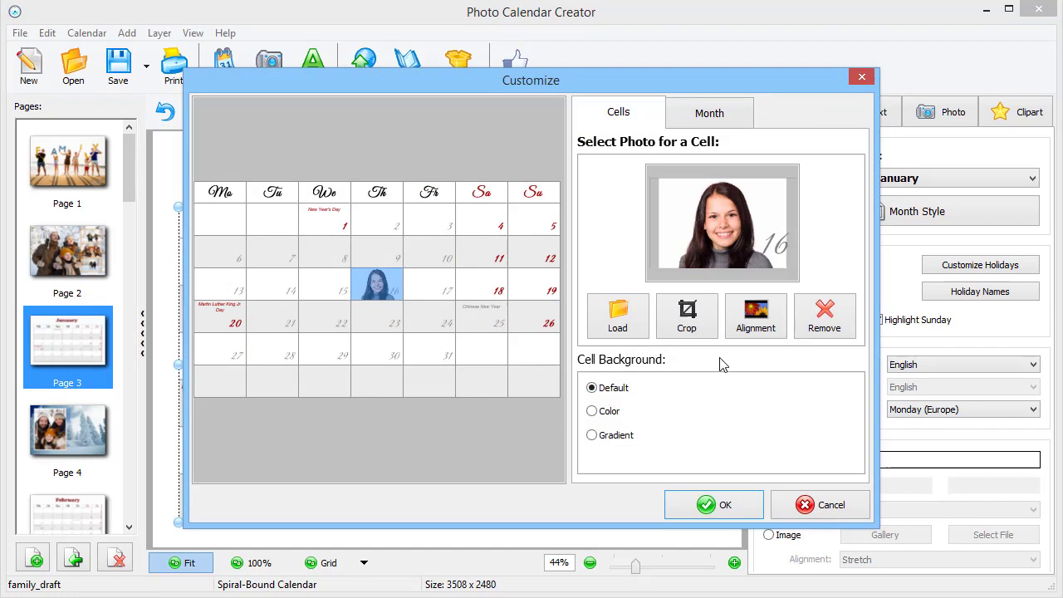
- Set the cell-16 photo alignment to Stretch, apply it, and bring up the winter collage page
left_click(750, 332)
left_click(760, 411)
left_click(768, 332)
left_click(769, 375)
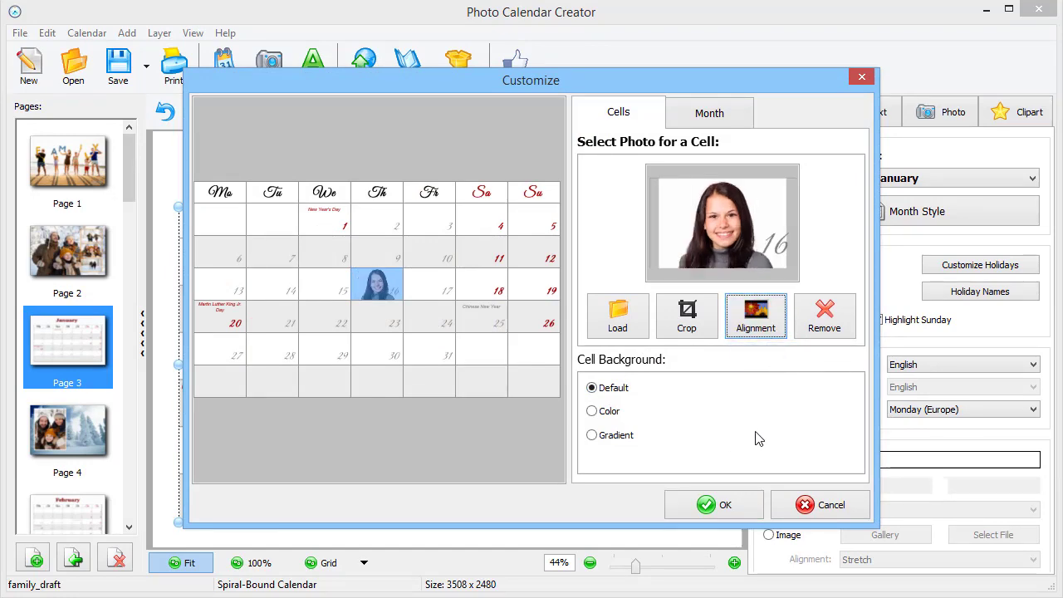
left_click(725, 507)
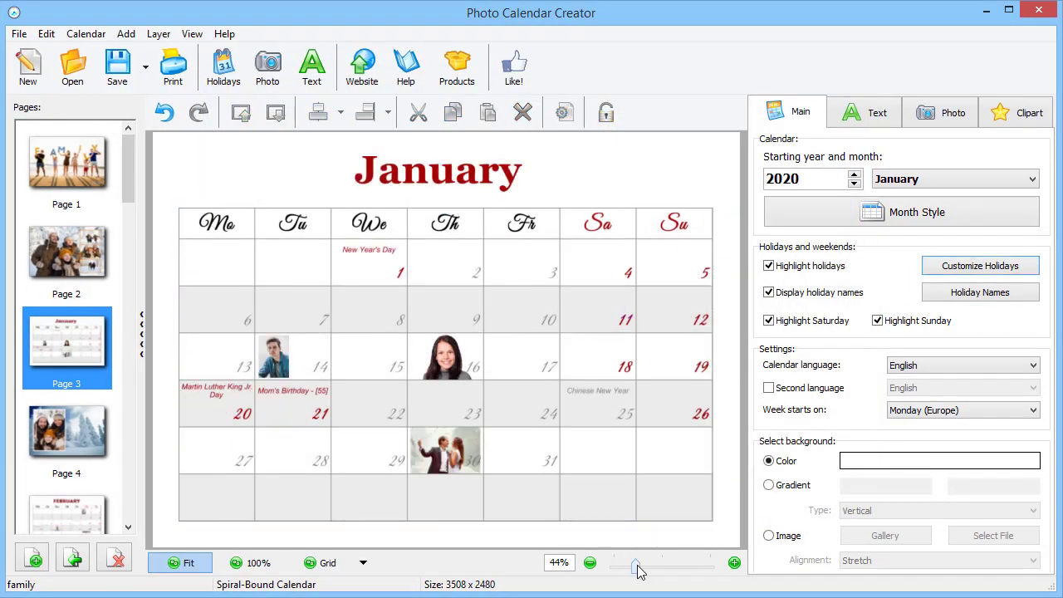
left_click_drag(636, 567, 652, 571)
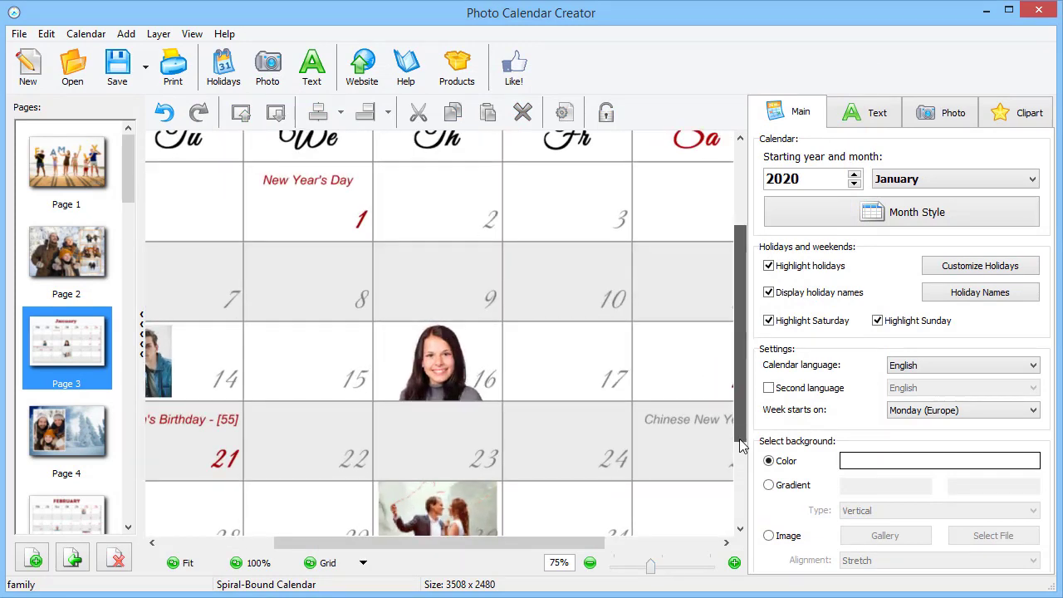
left_click_drag(738, 438, 742, 456)
left_click_drag(602, 541, 536, 548)
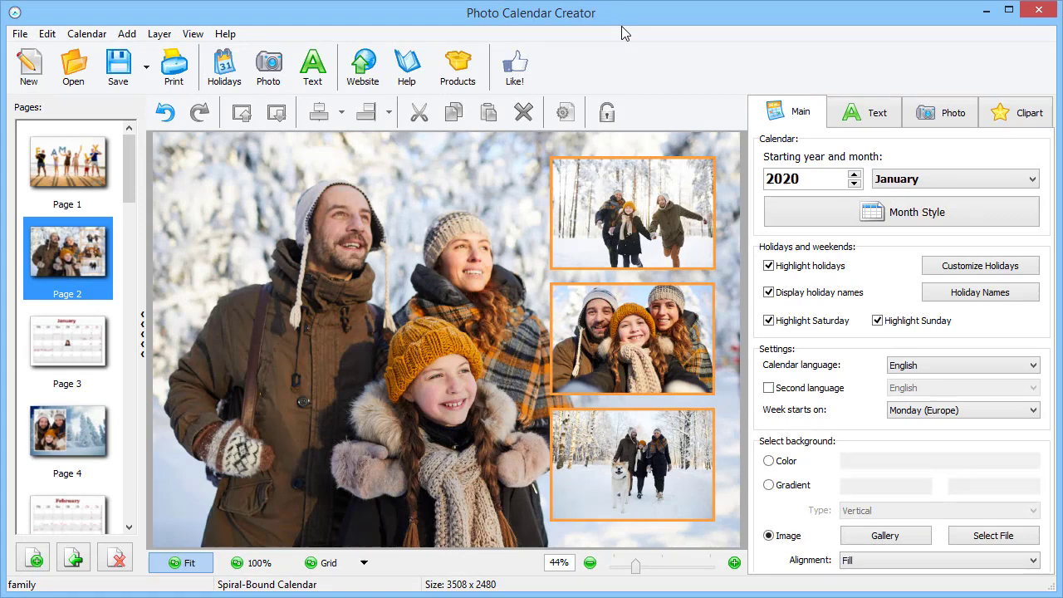
- Replace the orange outline on the winter collage's small photos with white, leaving drop shadow off
left_click(641, 349)
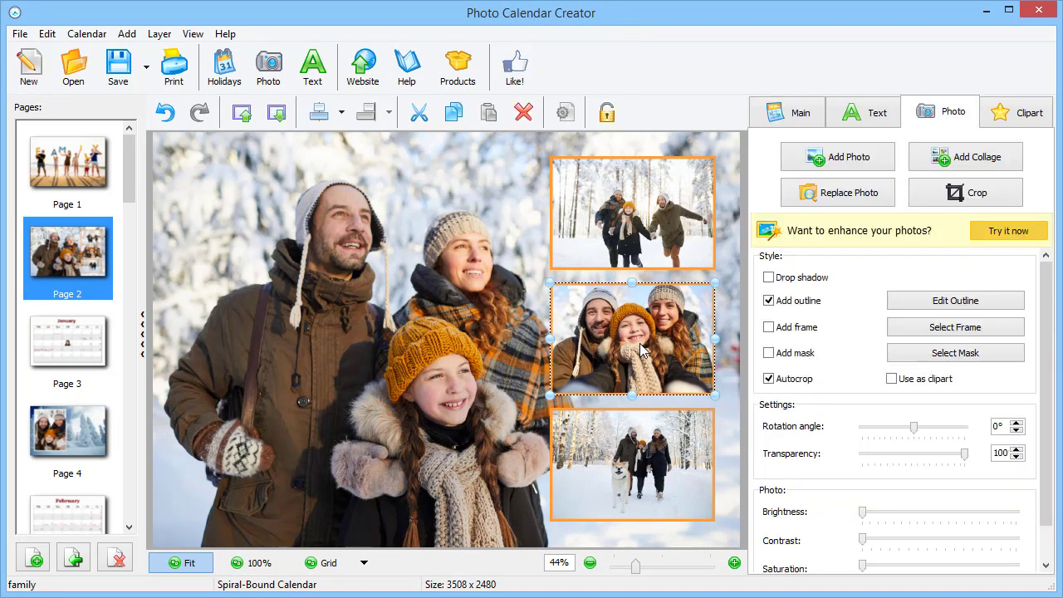
mouse_move(1046, 393)
left_mouse_down()
mouse_move(1046, 424)
mouse_move(1042, 392)
left_mouse_up()
left_click(769, 277)
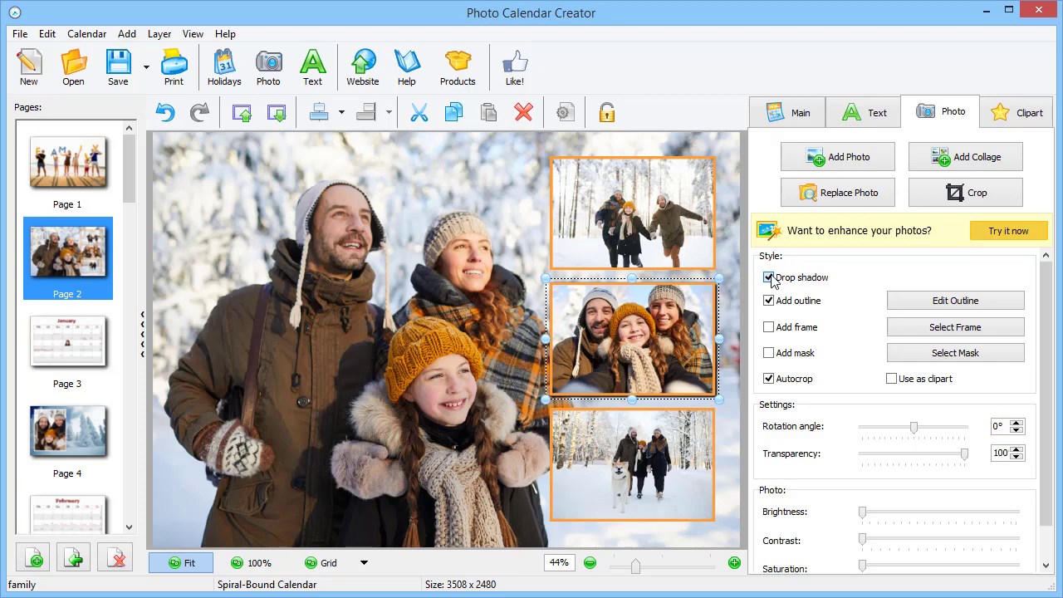
left_click(769, 277)
left_click(919, 308)
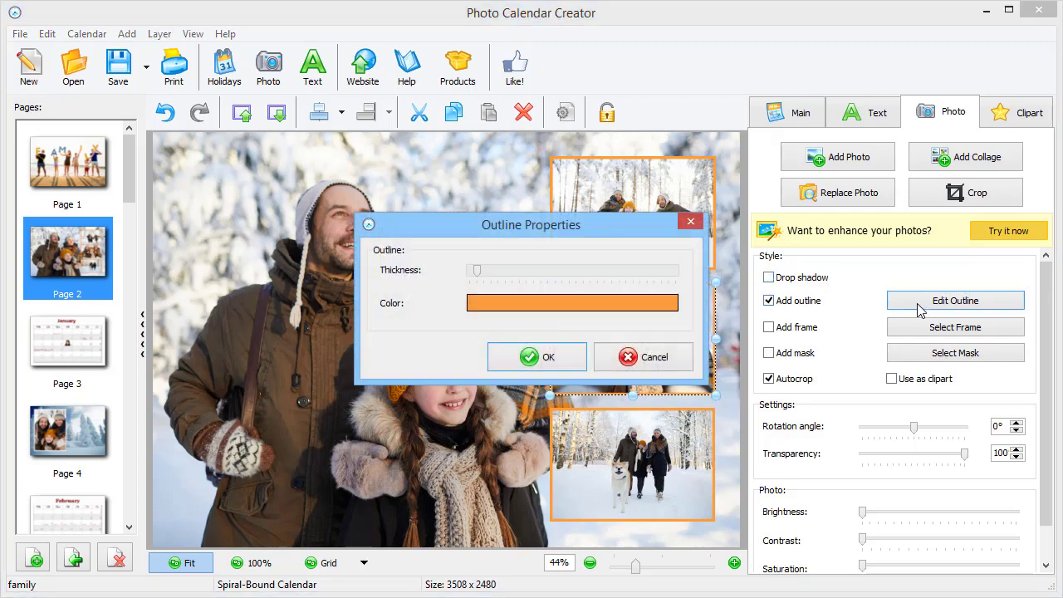
left_click(680, 303)
left_click(510, 312)
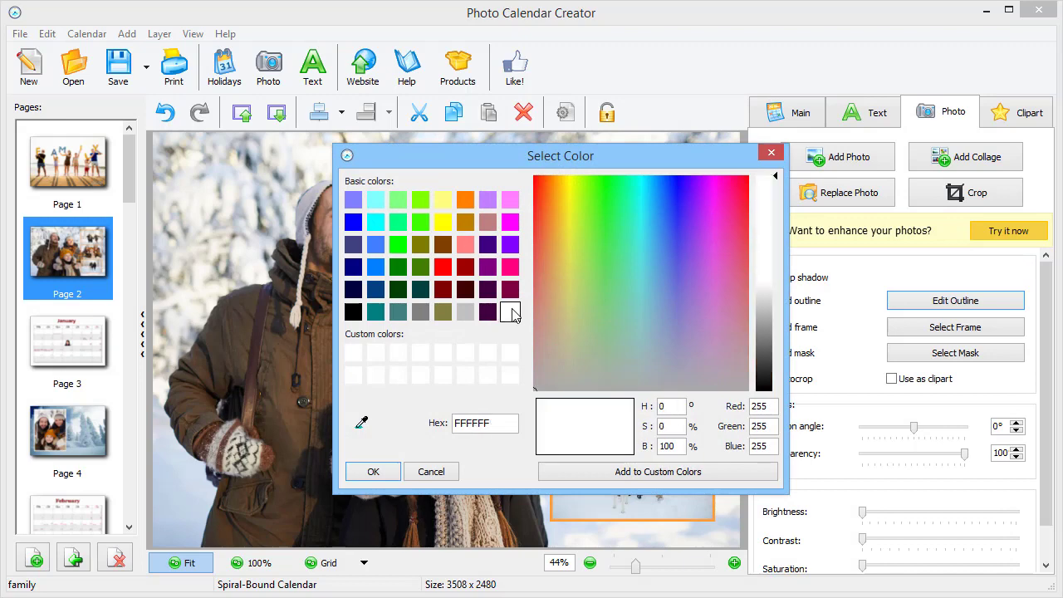
left_click(373, 472)
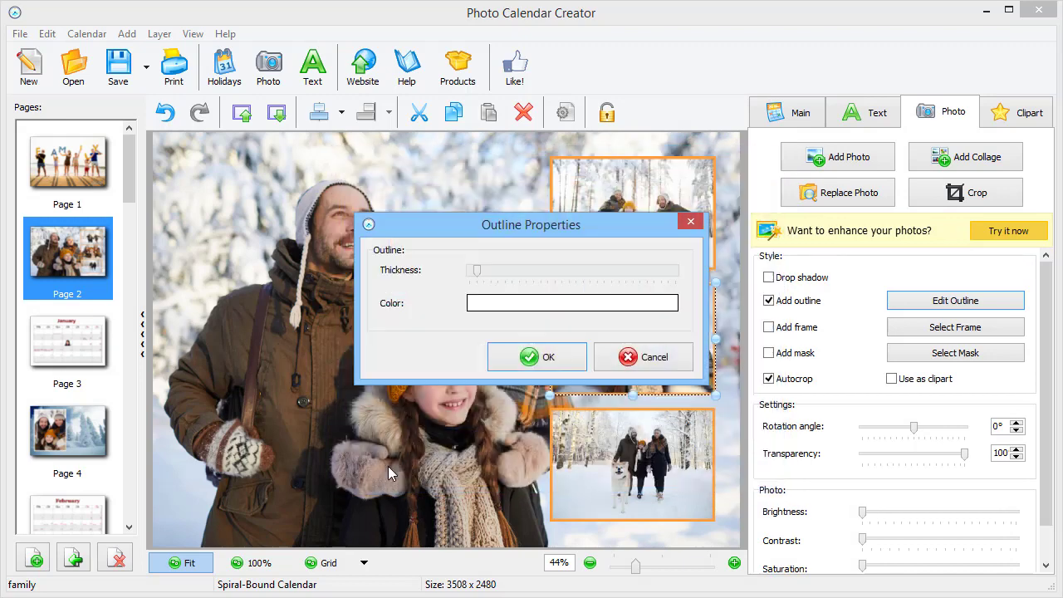
left_click(581, 366)
left_click(697, 455)
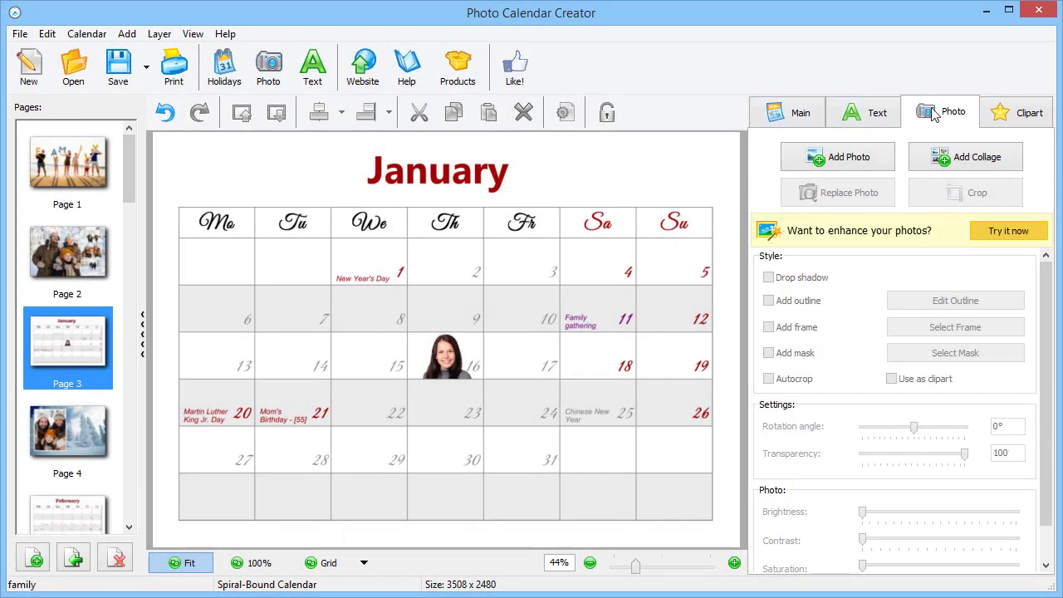
- Add the Capricorn sign from the Zodiac signs clipart to the January page
left_click(988, 114)
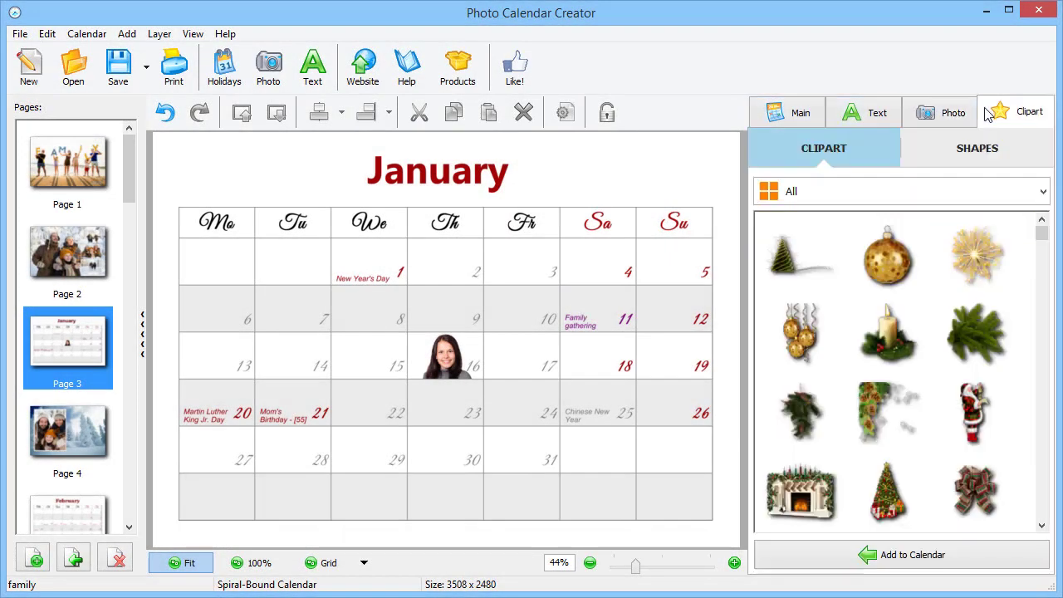
left_click(1038, 197)
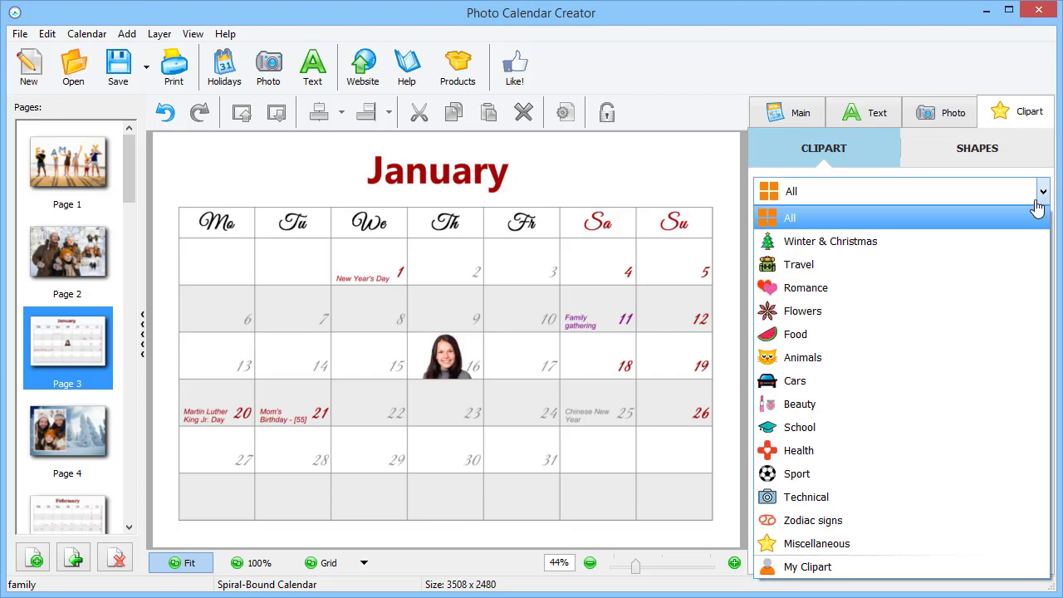
left_click(949, 523)
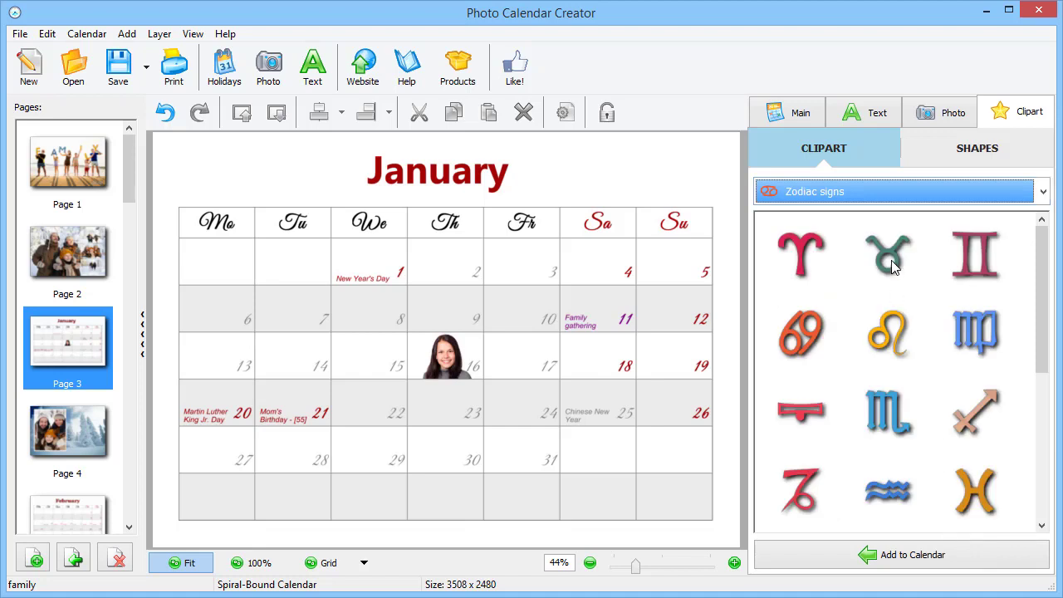
double_click(805, 486)
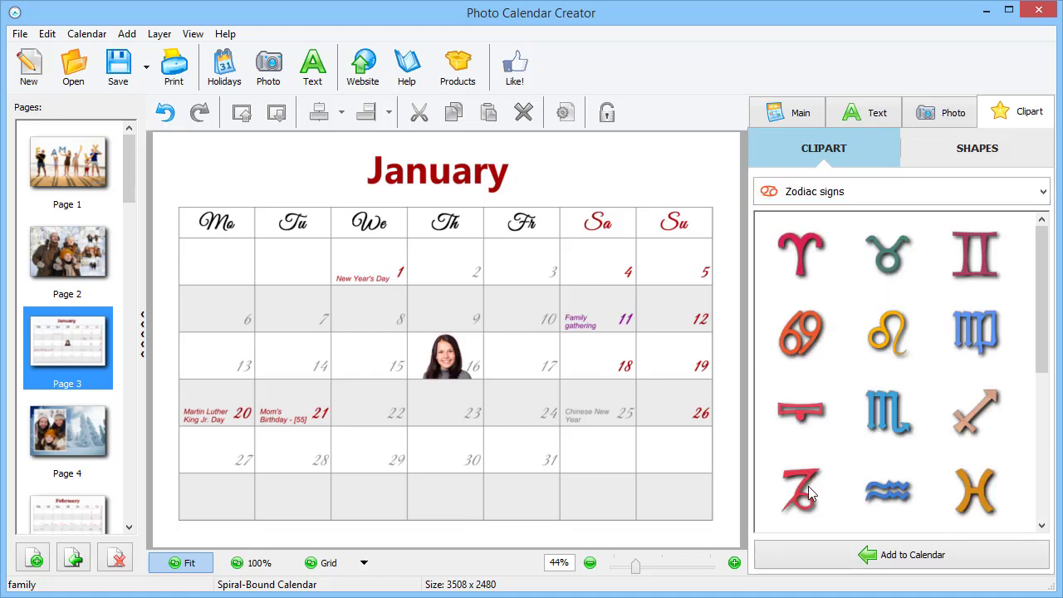
- Shrink the Capricorn sign into the top corner of the January 16 cell, then fit the page in view
left_click(735, 563)
left_click(734, 563)
left_click(734, 563)
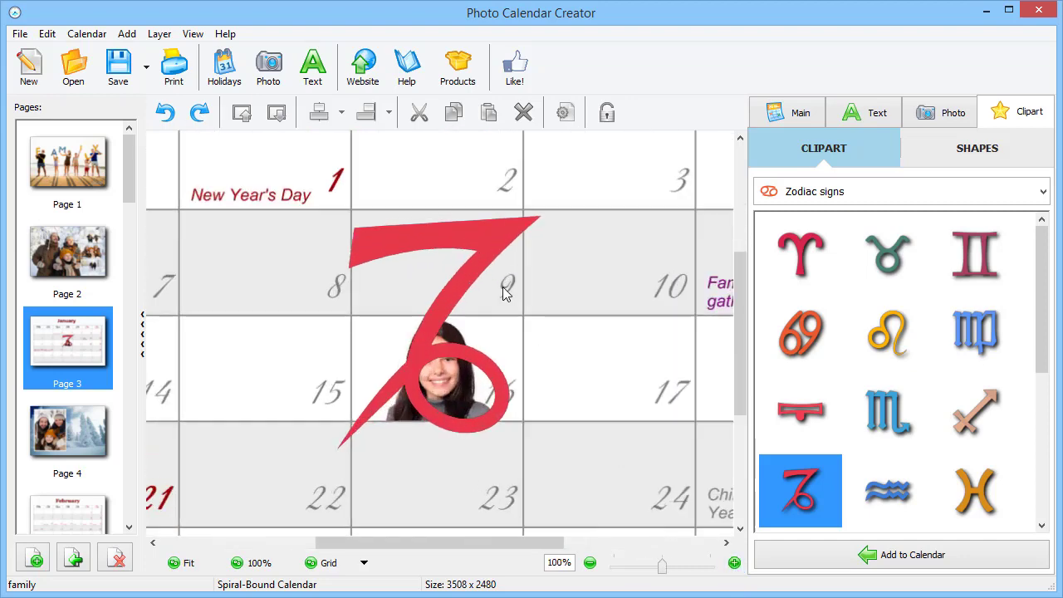
left_click(595, 177)
left_click_drag(595, 176, 497, 334)
left_click(320, 449)
left_click_drag(525, 376, 503, 337)
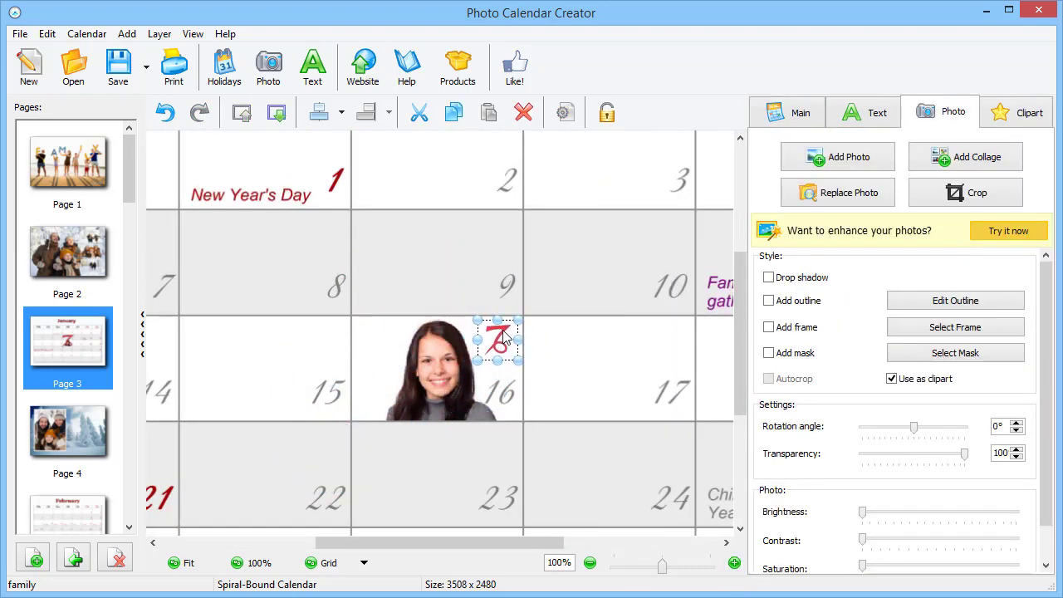
left_click(376, 428)
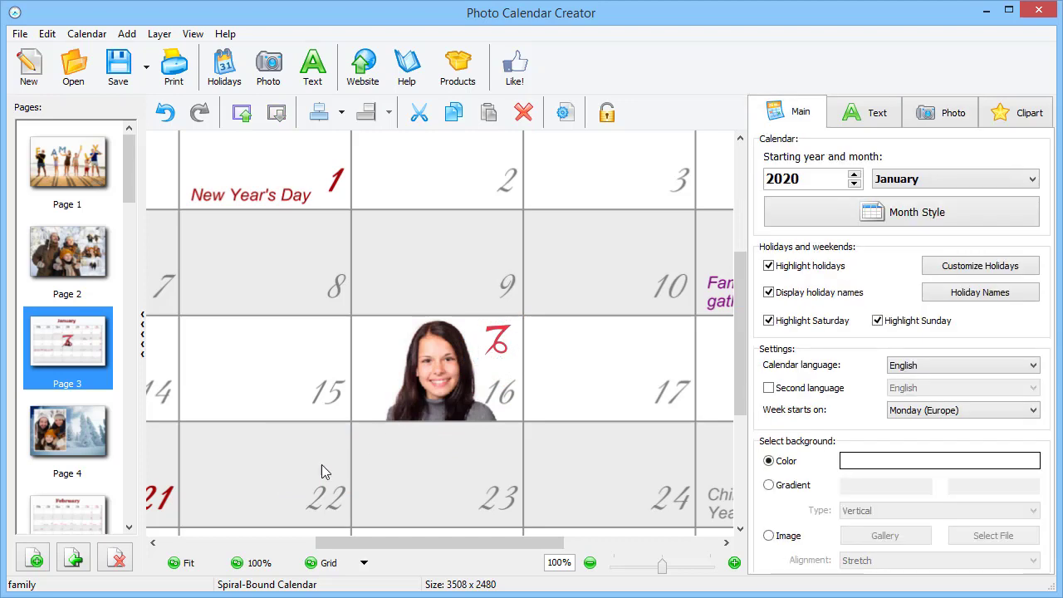
left_click(185, 563)
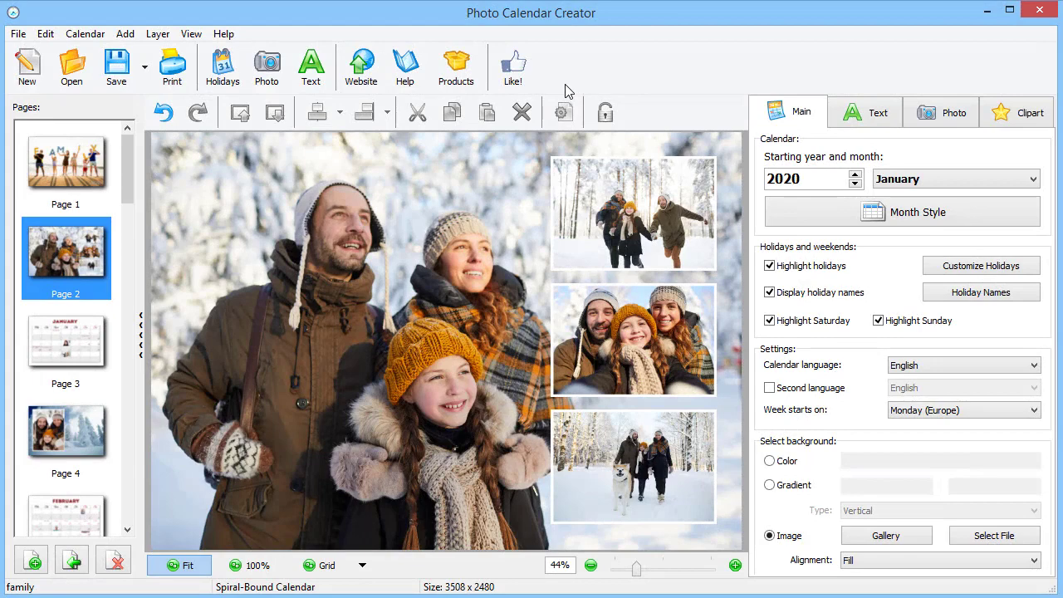
- Preview the calendar print to February (page 5 of 26) and list the PDF, TIFF, PNG, JPEG save formats
left_click(176, 71)
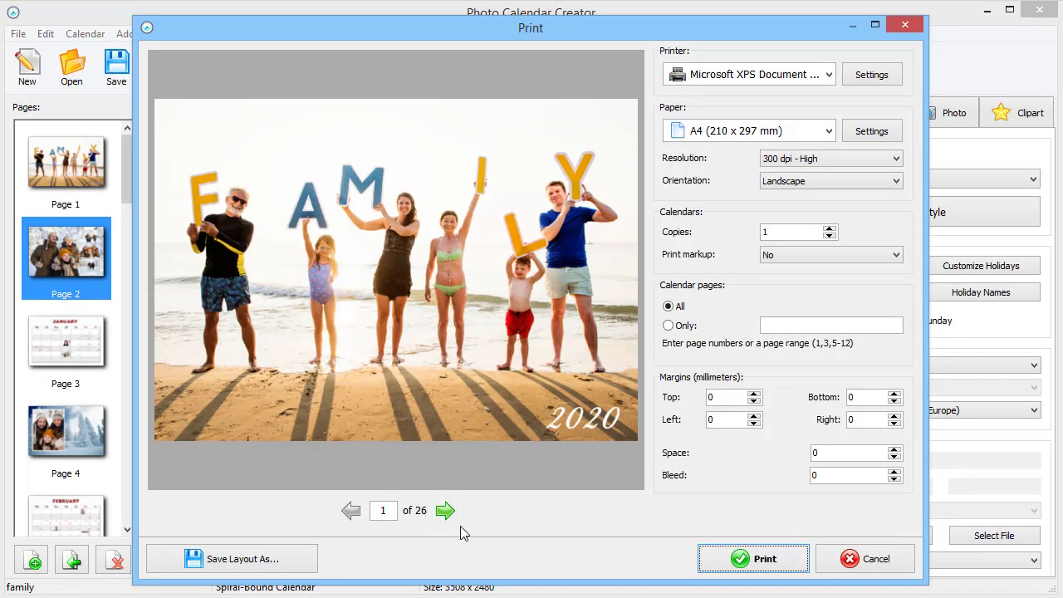
left_click(446, 511)
left_click(447, 511)
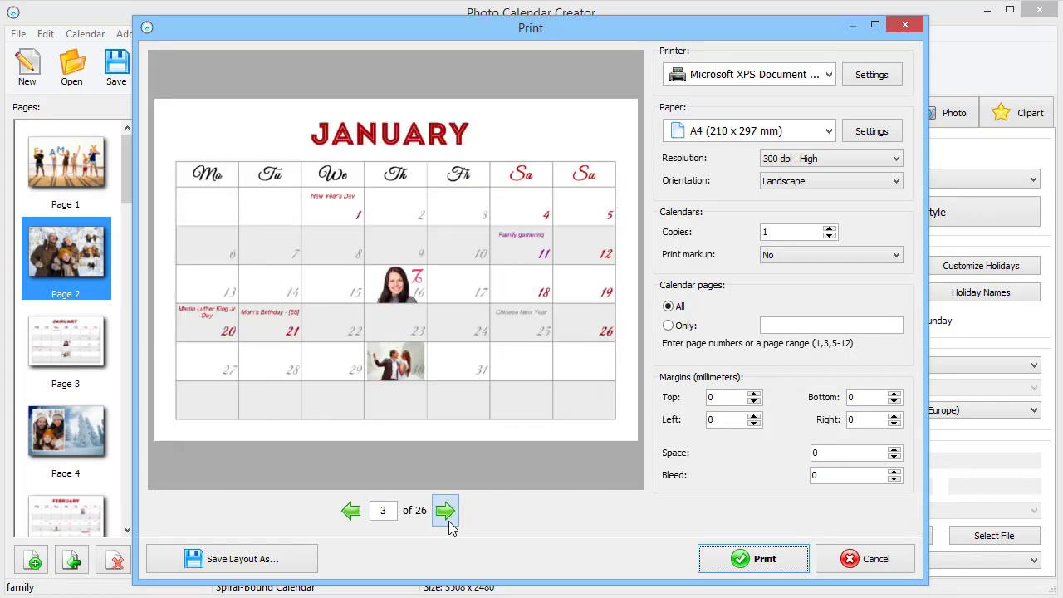
left_click(446, 511)
left_click(446, 510)
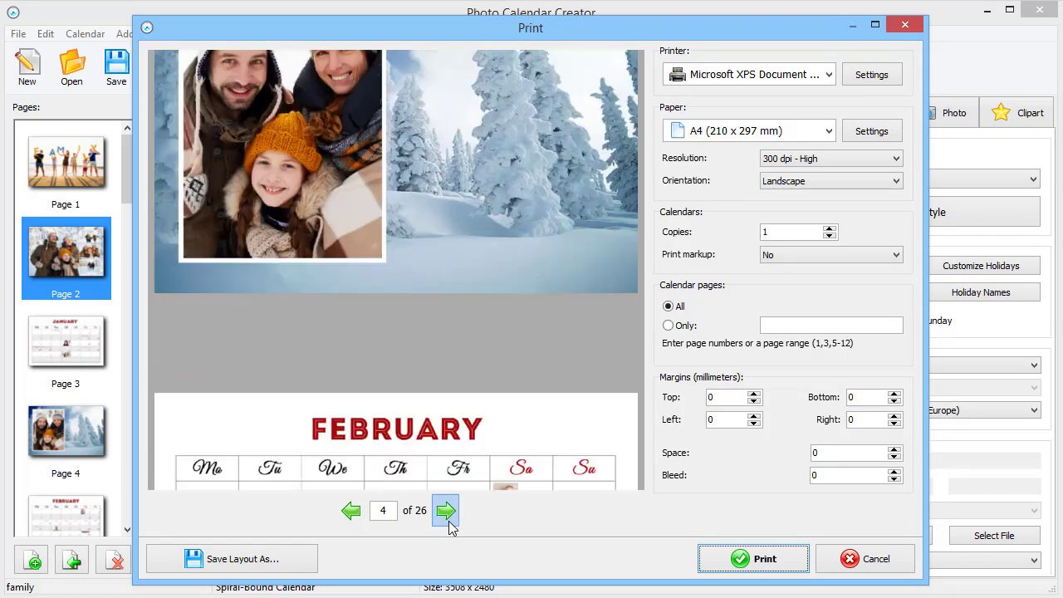
left_click(308, 562)
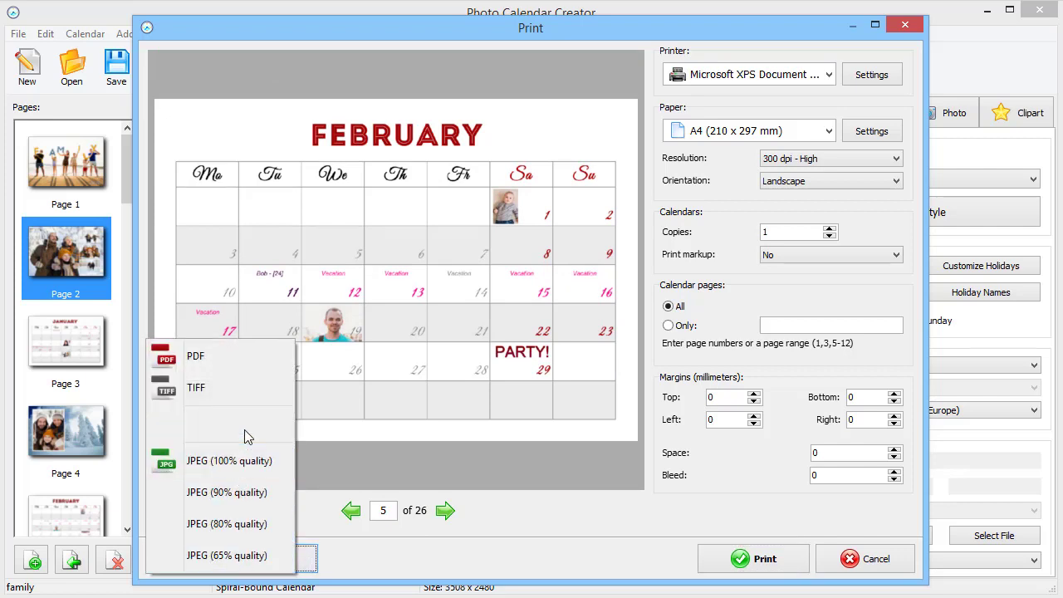